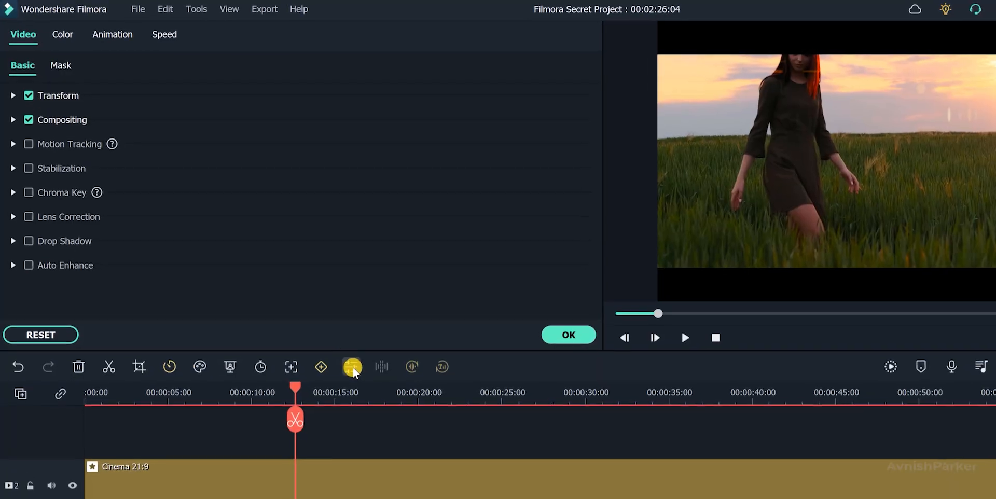
Expand the Transform settings of the video clip showing the woman in the field
click(14, 96)
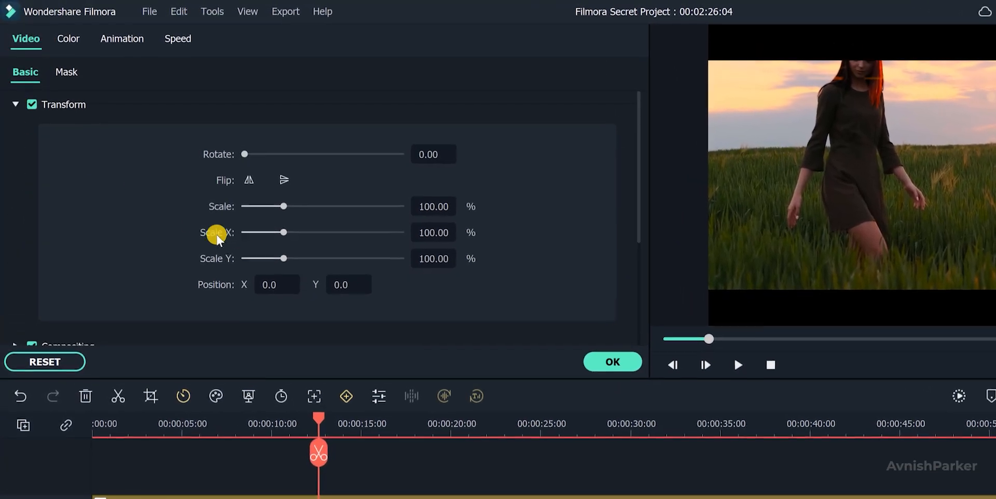
Split clip 05 at about 22 seconds, delete its remaining part without leaving a gap, and play the cut
drag(356, 300, 433, 305)
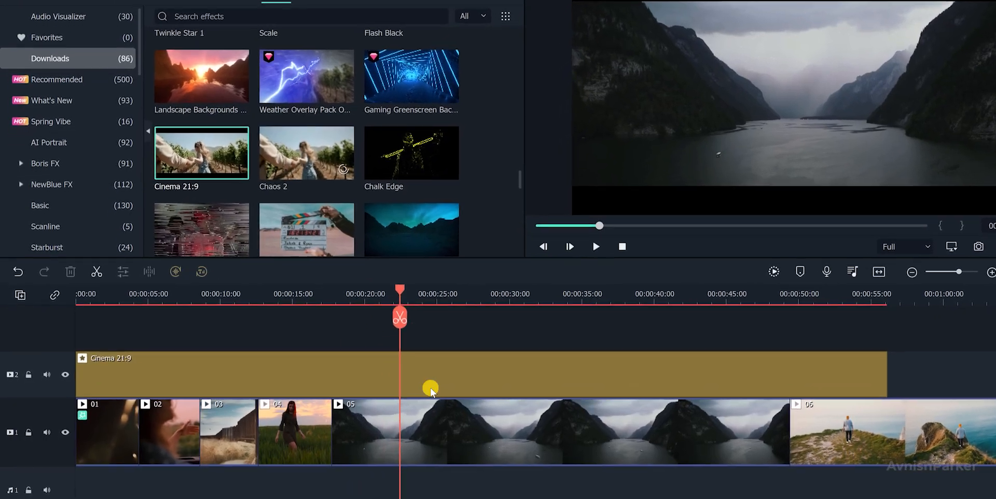
click(432, 423)
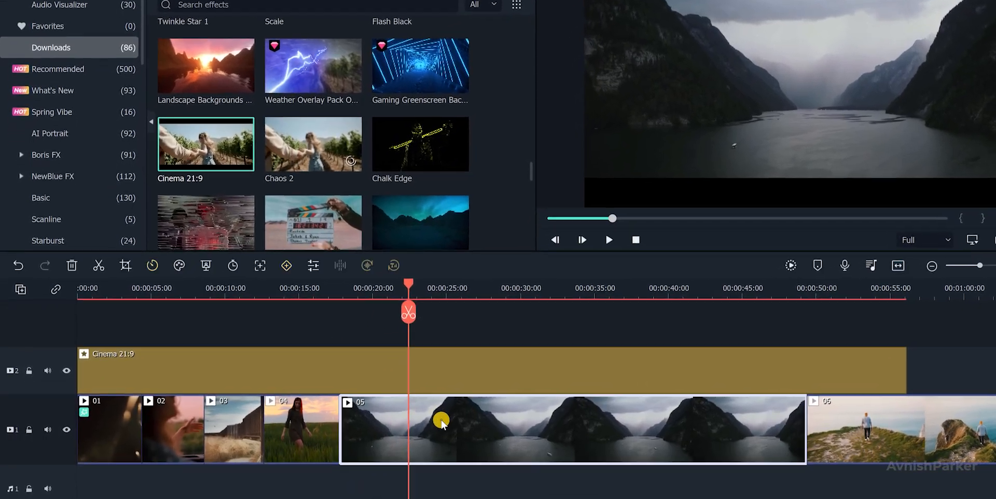
key(ctrl+b)
key(Delete)
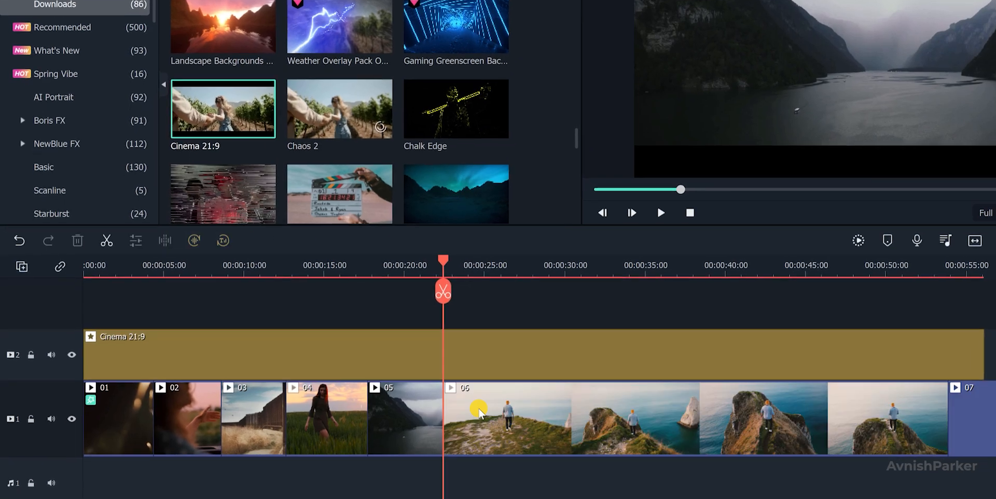
key(space)
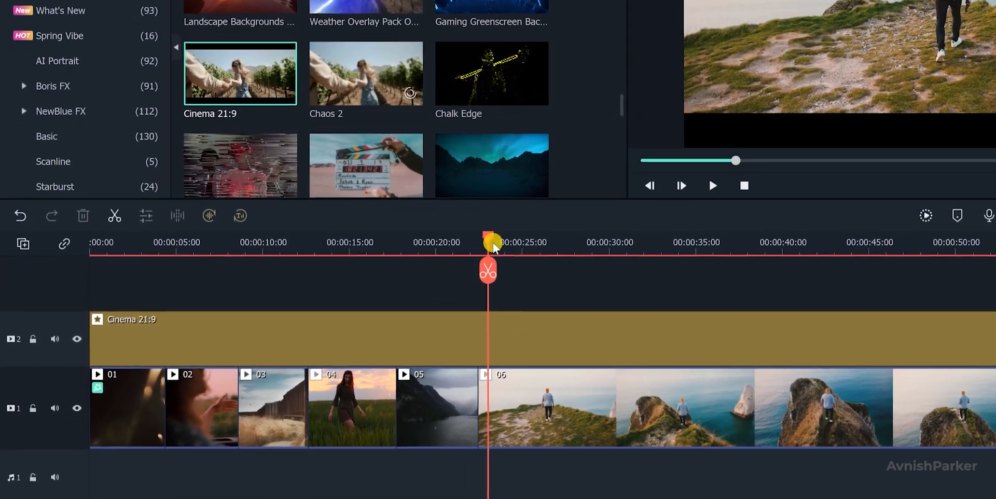
Try the Batman color preset on clip 08 in Advanced Color Correction and preview another frame of it
drag(493, 243, 620, 243)
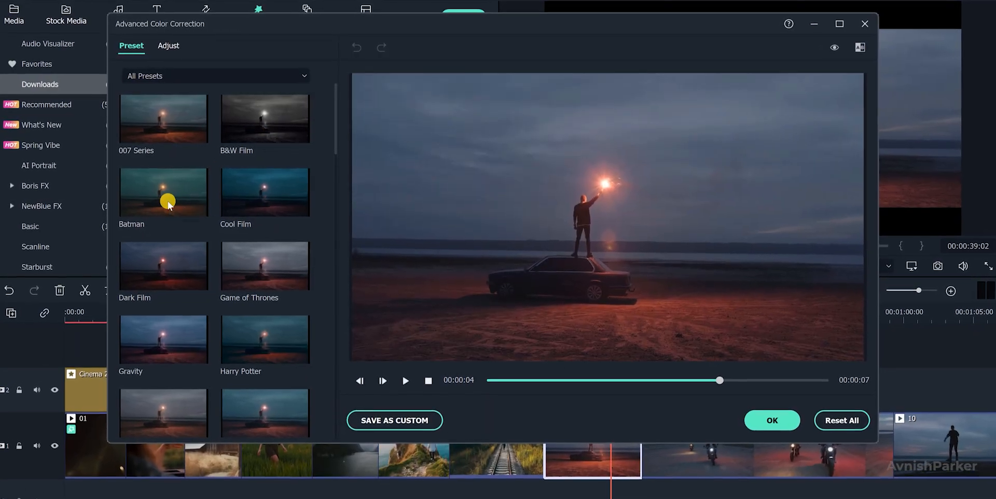
click(166, 193)
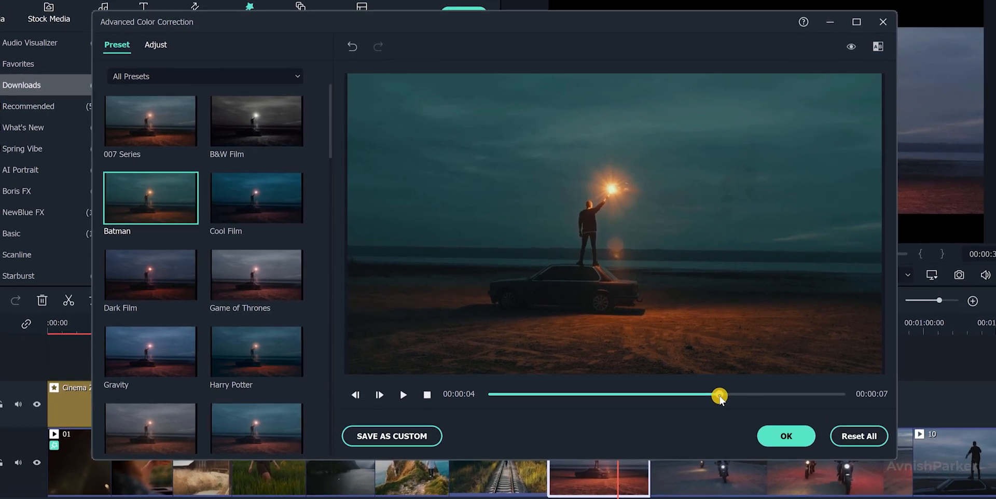
drag(726, 392, 559, 398)
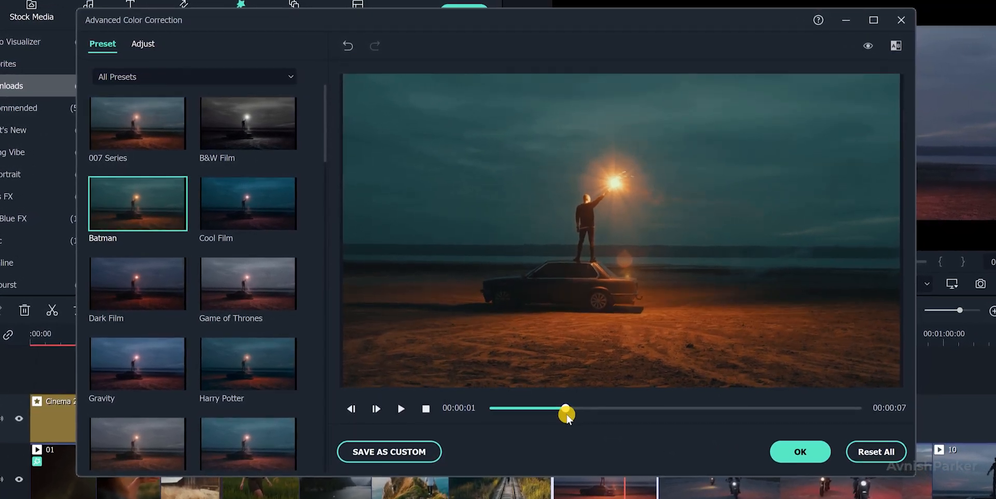
Apply the Game of Thrones color preset to clip 08 and warm its white balance by raising the Temperature
click(248, 291)
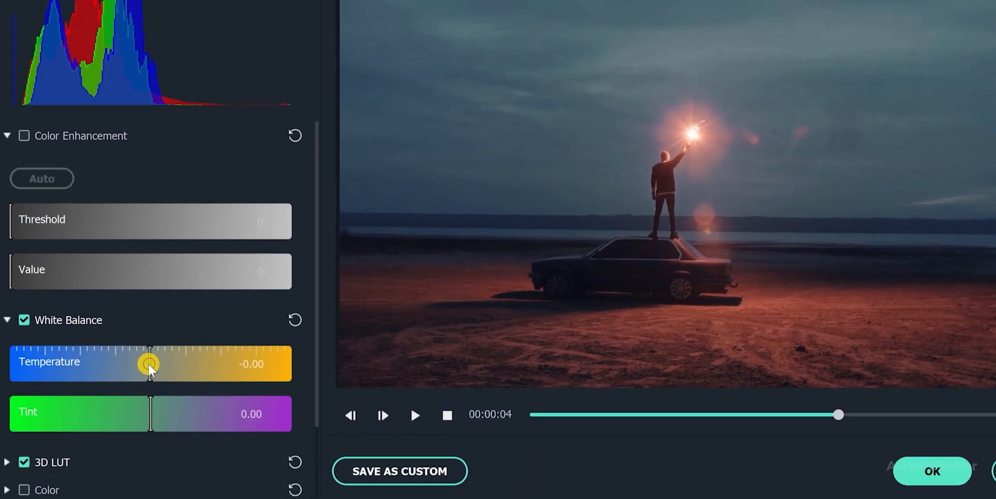
drag(147, 362, 319, 363)
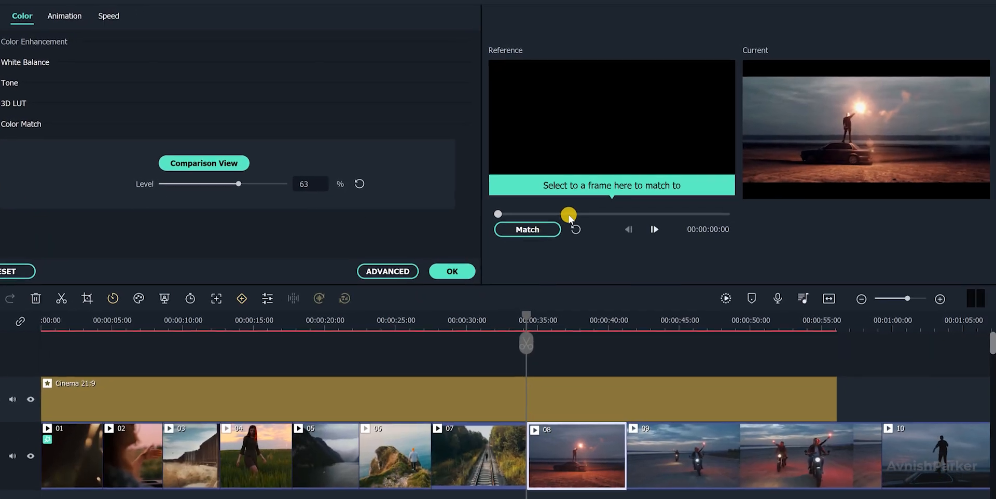
Match clip 08's color to a reference frame of the cliff scene at 00:00:23:02
click(568, 213)
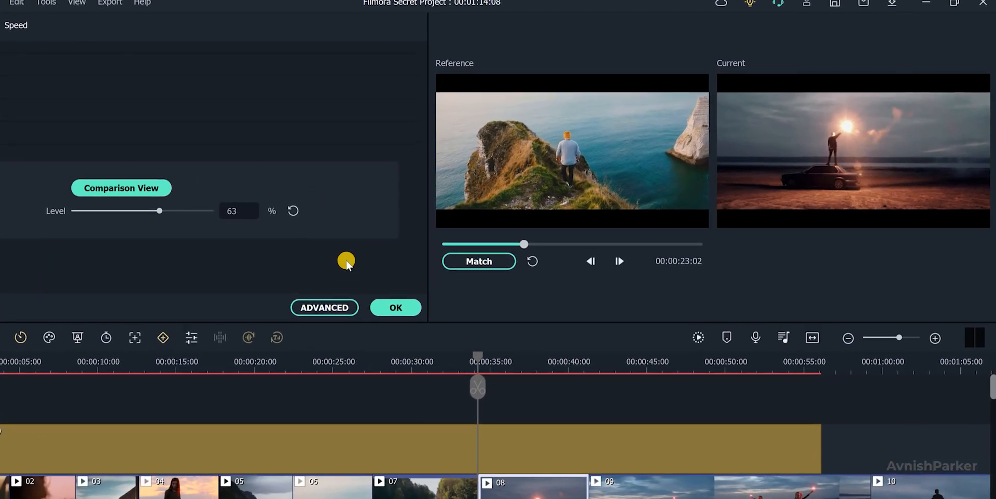
click(460, 284)
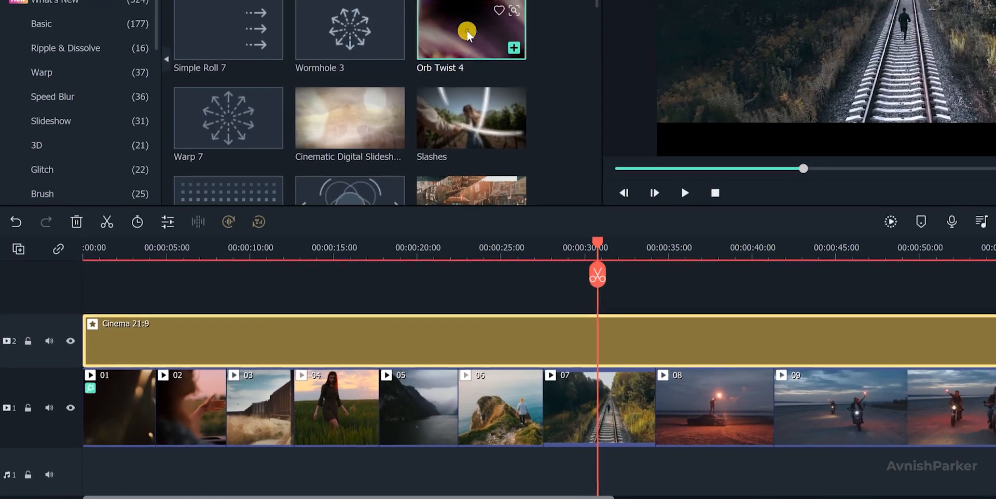
Add the Orb Twist 4 transition between clips 05 and 06 and play it back
drag(467, 26, 476, 397)
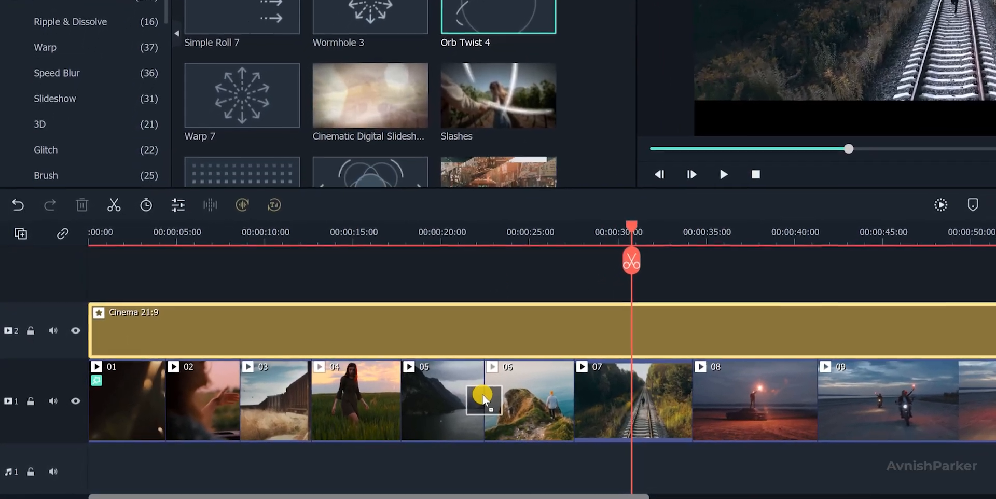
click(451, 248)
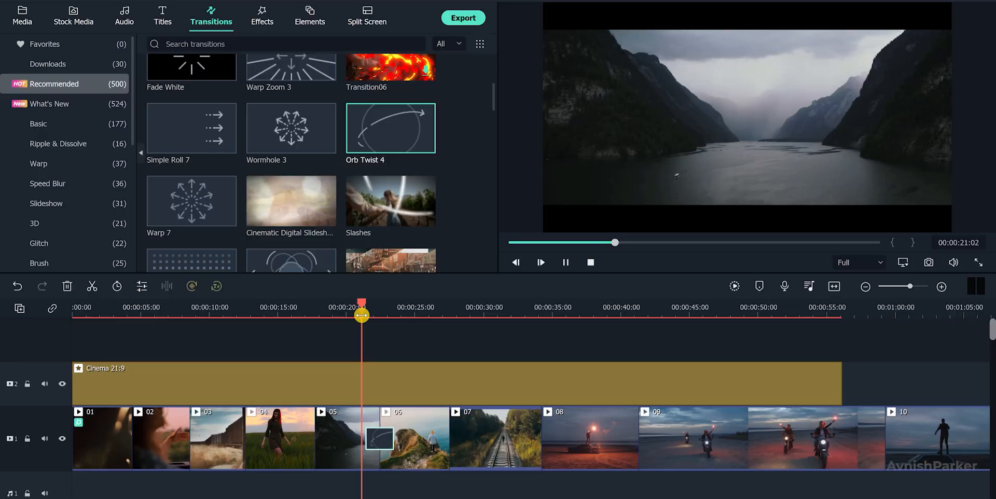
key(space)
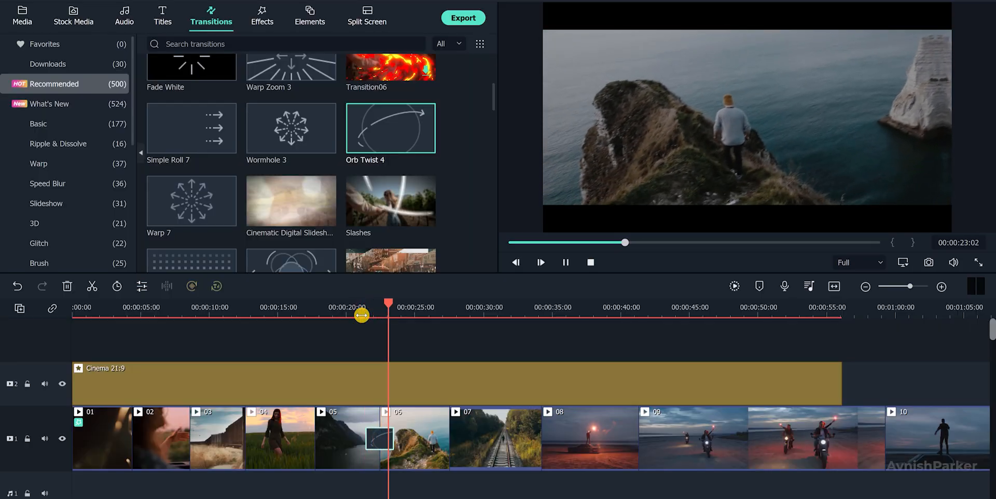
key(space)
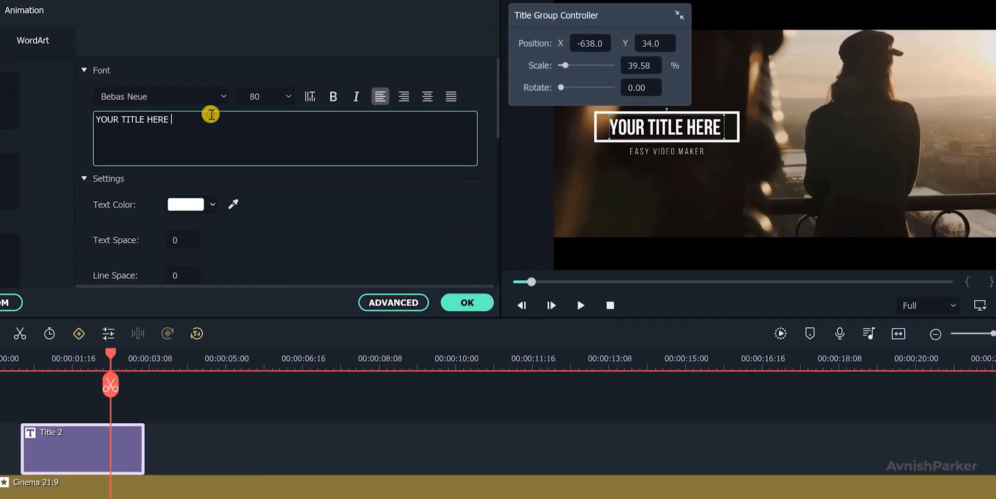
Replace the placeholder text of Title 2 with "Filmora"
key(ctrl+a)
text(Fil)
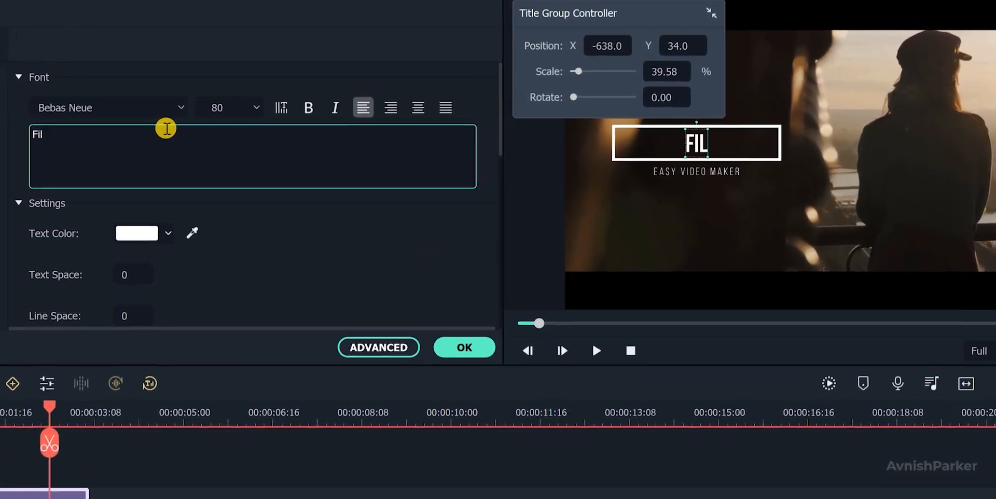
text(mora)
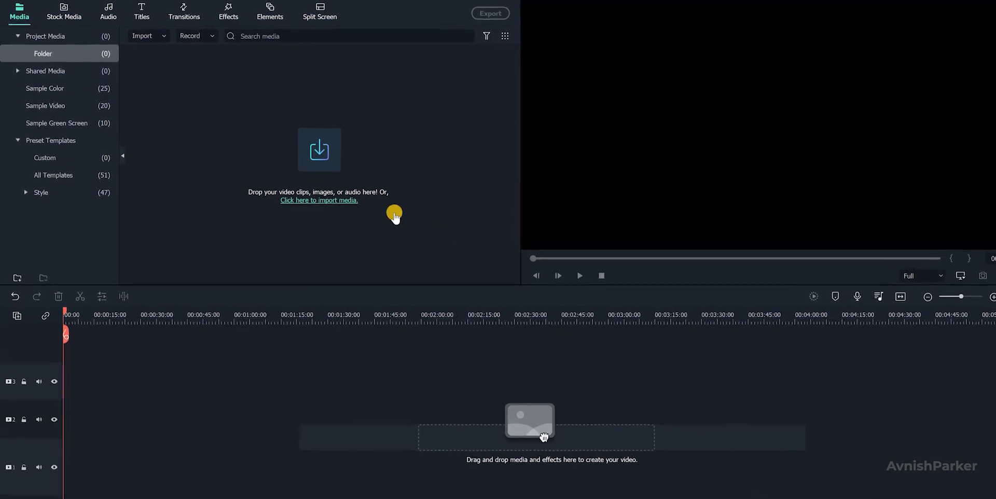
Import the BG image, the Heat Of The Summer music file and the Pexels image into the project media
click(332, 200)
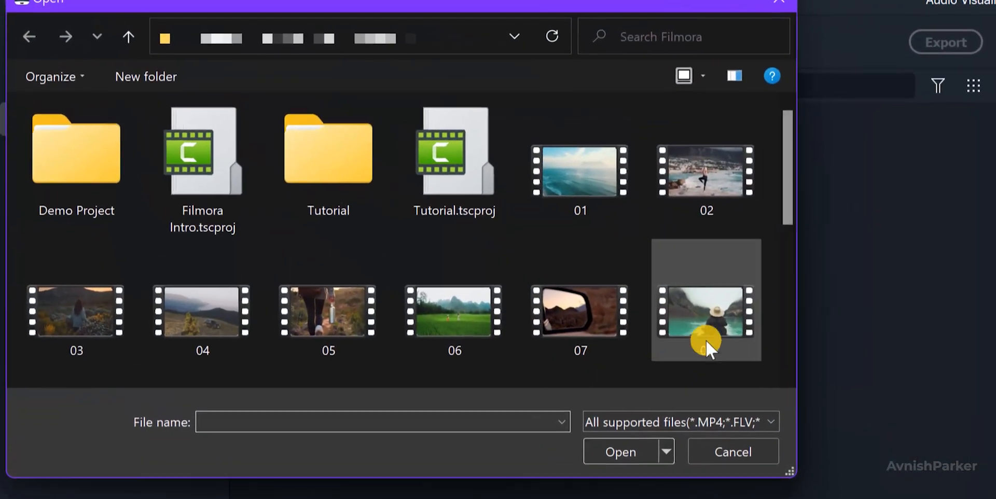
drag(788, 215, 745, 376)
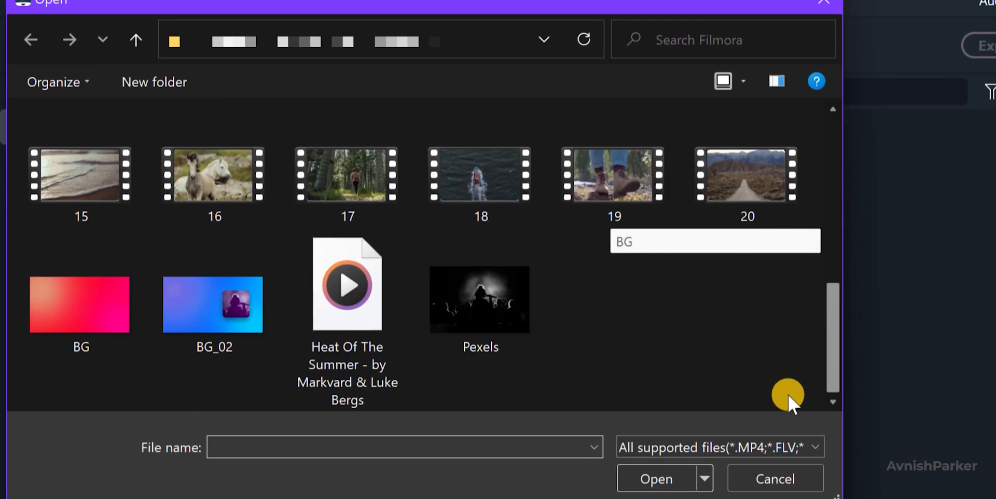
click(490, 313)
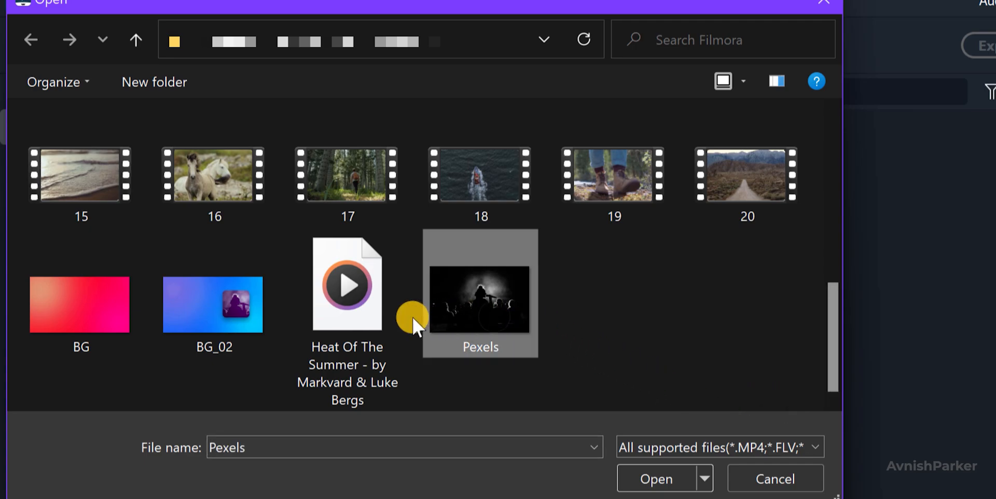
ctrl+click(377, 315)
ctrl+click(99, 313)
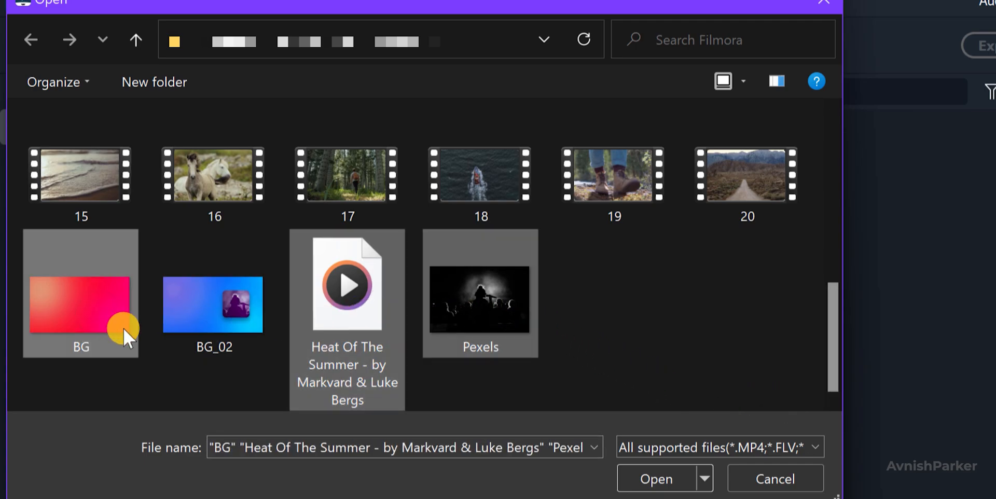
click(657, 479)
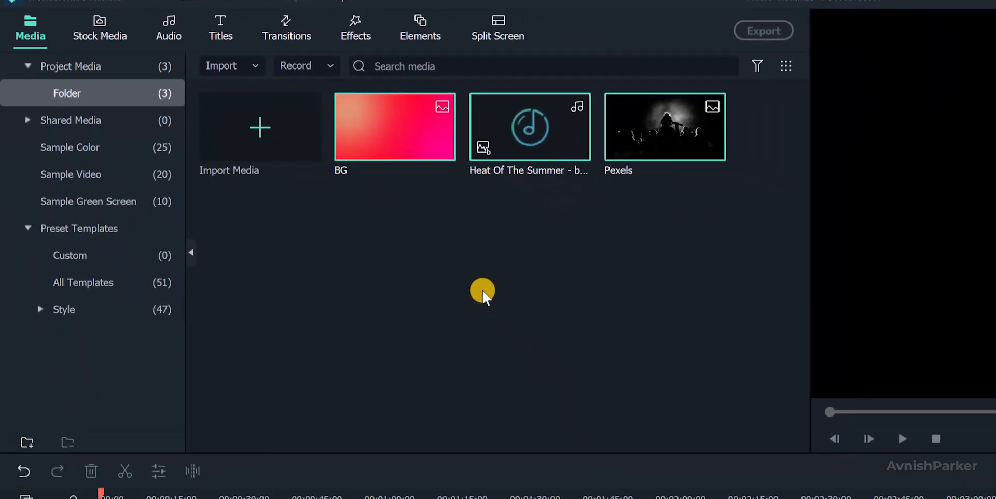
Place the Heat Of The Summer music at the start of audio track 1
drag(520, 164, 201, 498)
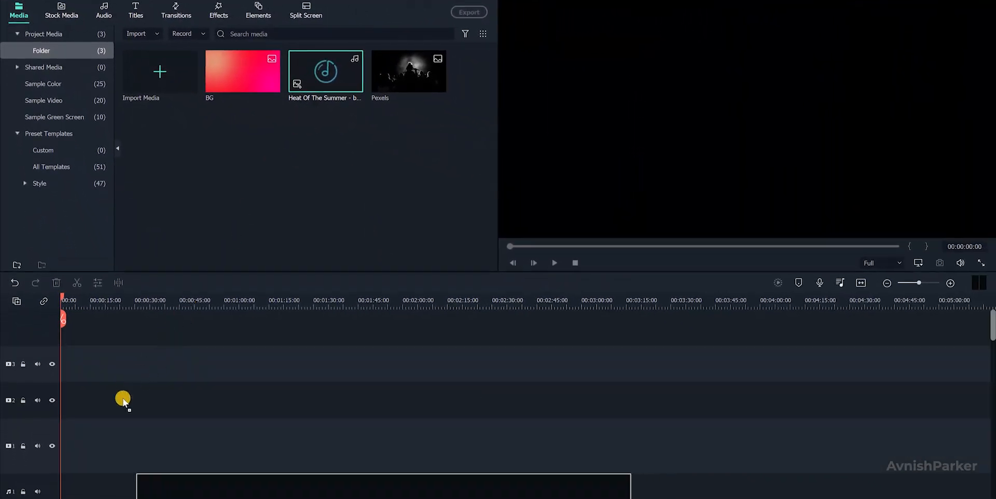
drag(123, 399, 57, 458)
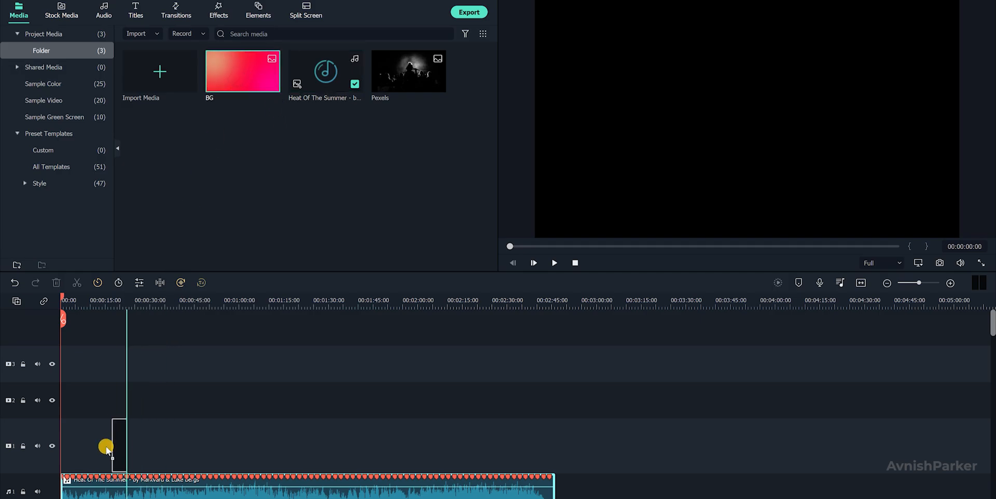
Extend the BG image on video track 1 and the Pexels image on video track 2 to the end of the music
drag(62, 470, 556, 467)
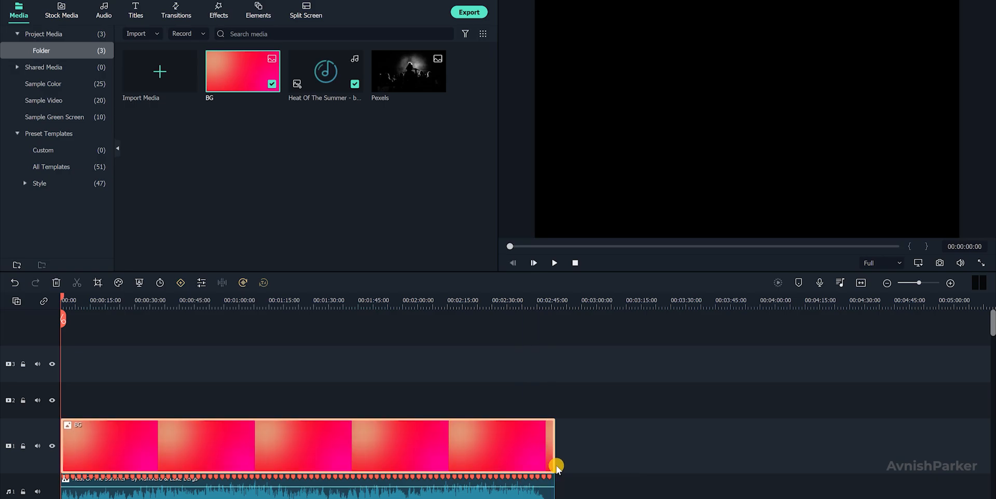
click(436, 300)
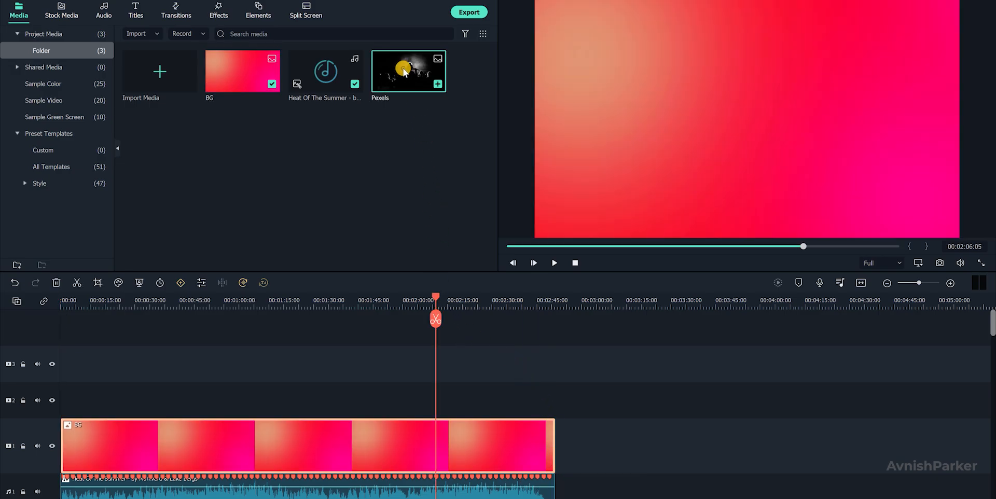
drag(257, 390, 553, 398)
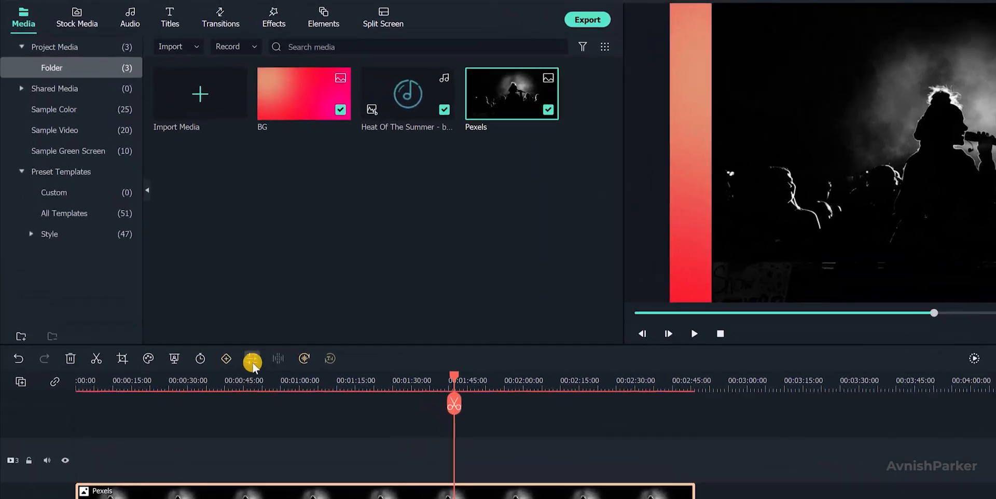
Apply a Circle mask to the Pexels image on video track 2
click(201, 283)
click(44, 29)
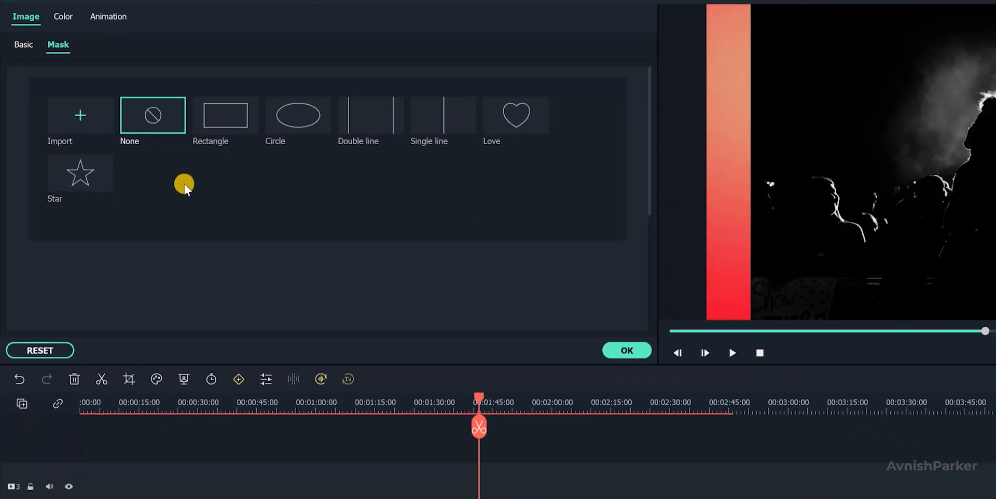
click(285, 126)
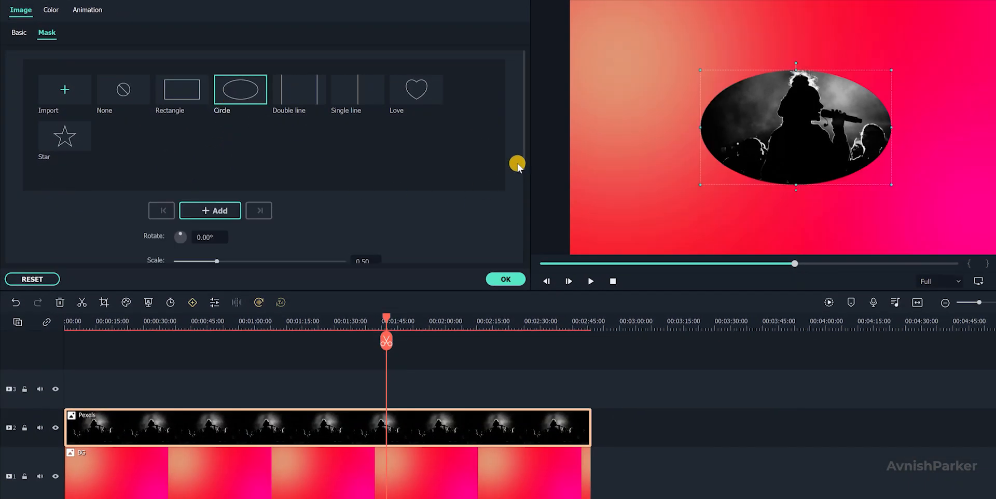
Make the Pexels mask perfectly round with a height of 50, set its scale to 0.35, and accept the settings
scroll(517, 164, down, 5)
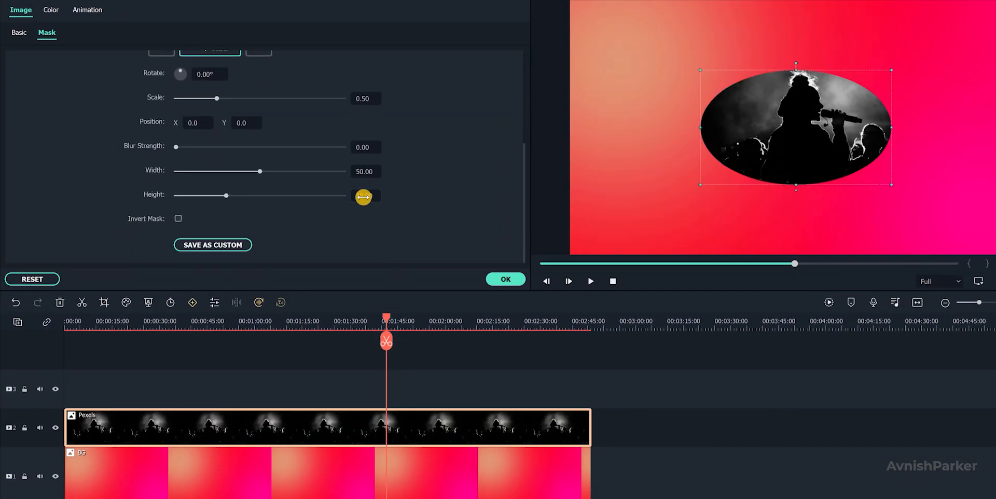
text(50)
key(Return)
drag(890, 222, 875, 207)
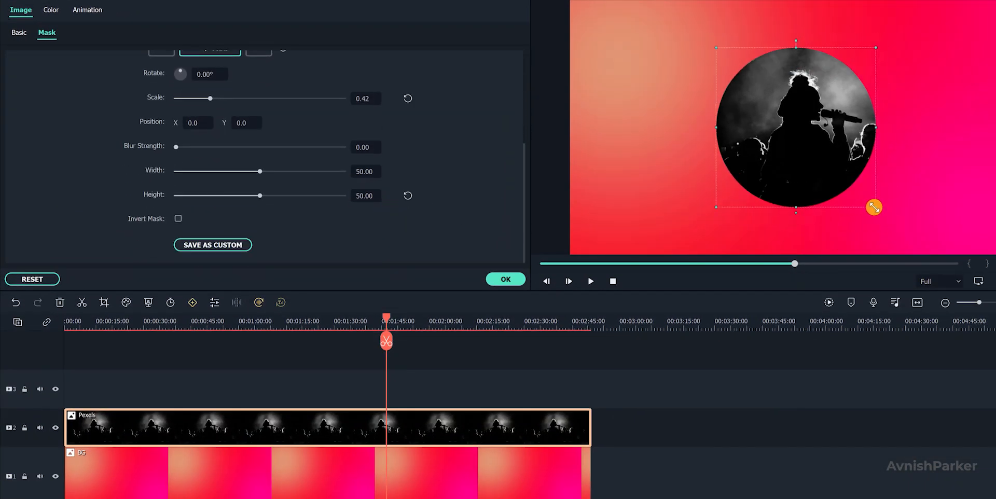
text(0.35)
key(Return)
click(493, 280)
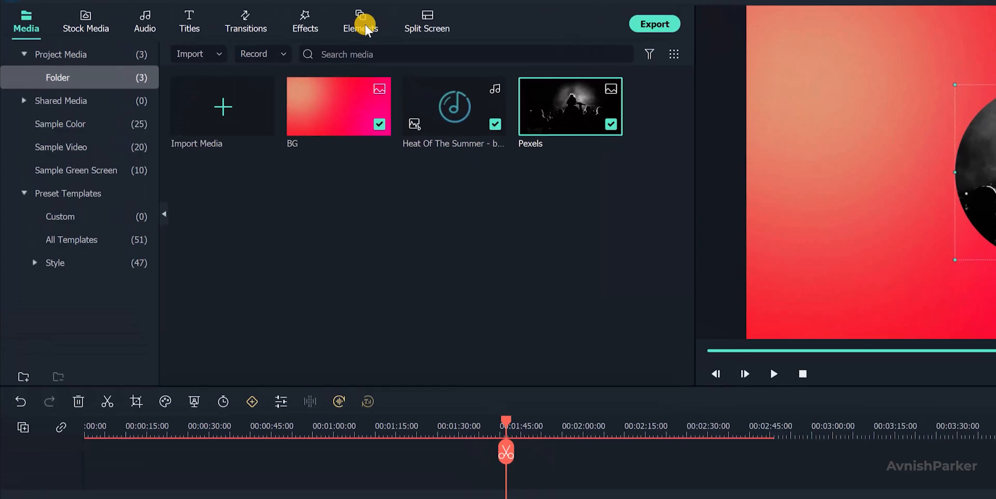
Add the Iridescent Circle 1 audio visualizer effect on video track 3, spanning from the start to the end of the music
click(328, 24)
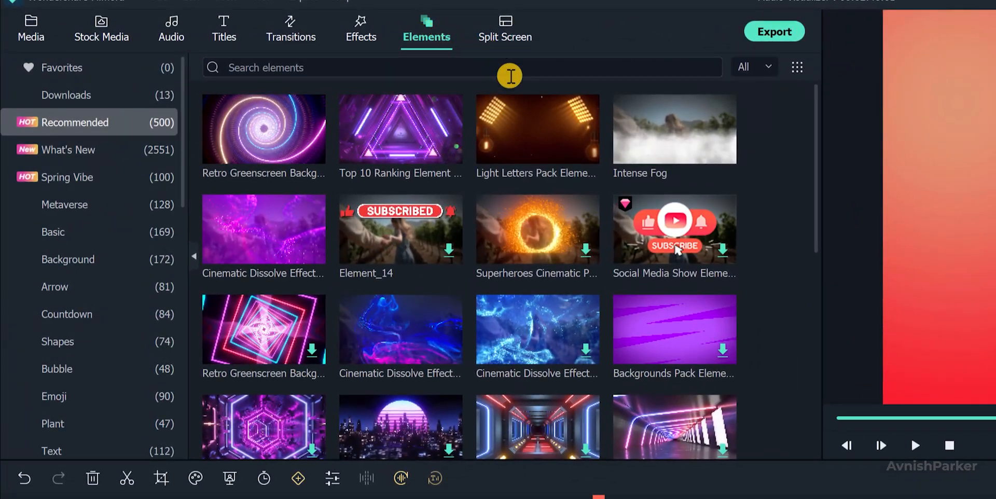
click(362, 32)
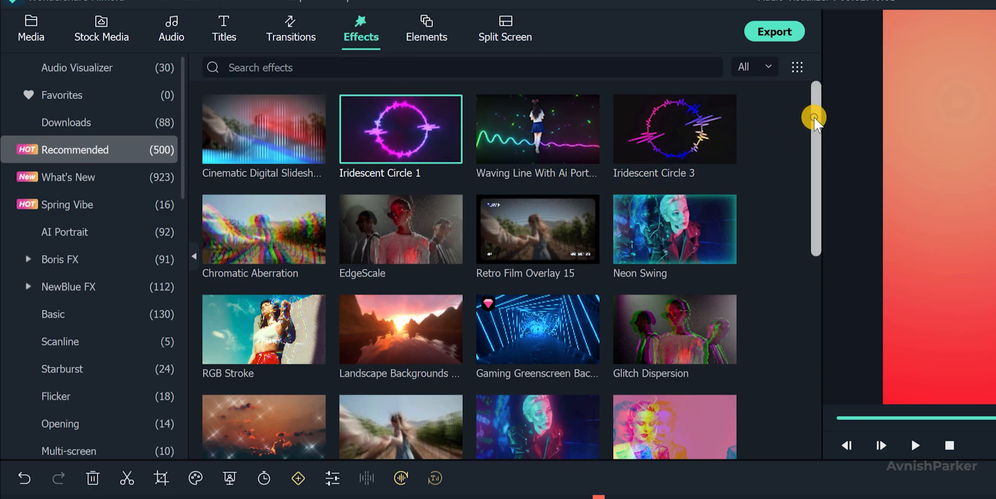
drag(813, 119, 816, 96)
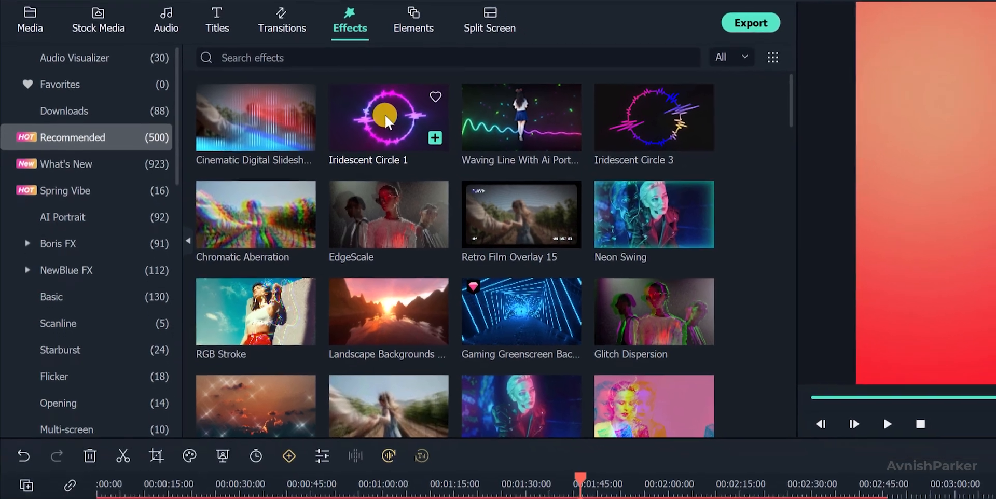
drag(398, 129, 339, 356)
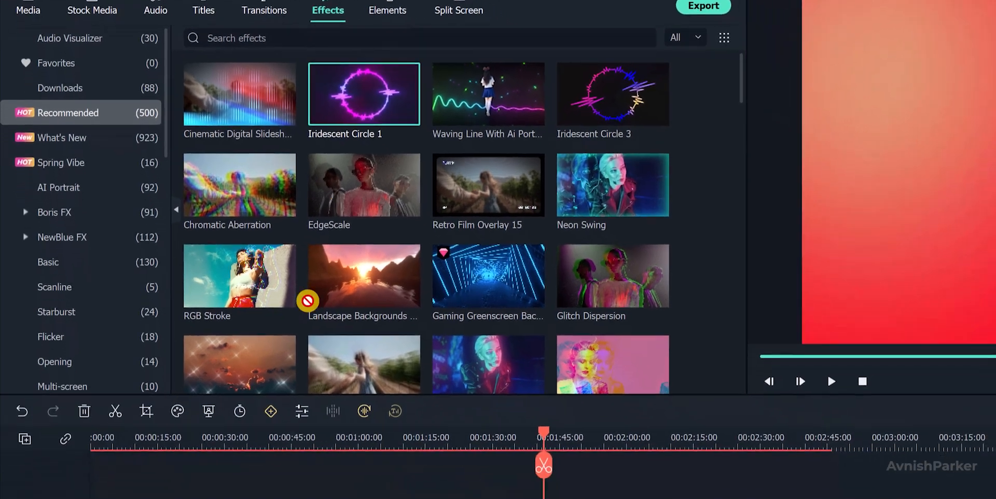
drag(308, 301, 626, 354)
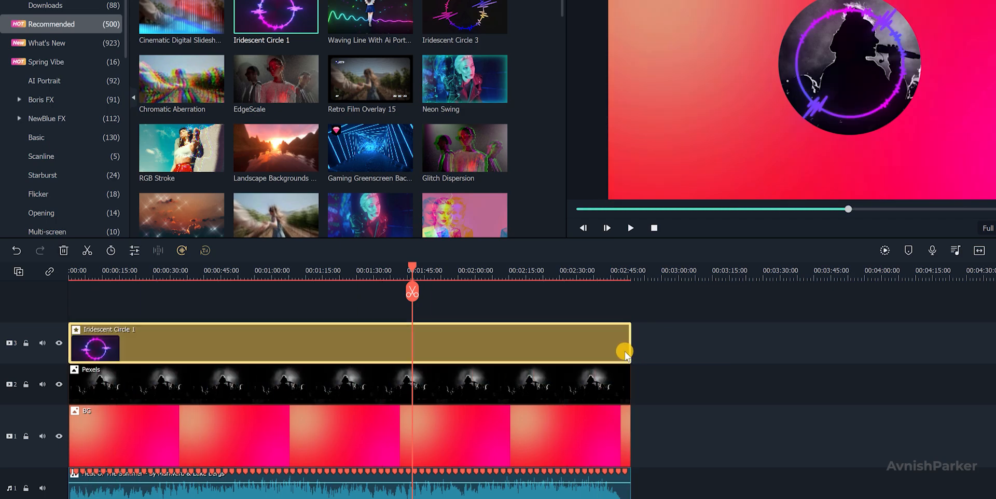
Set the radius of the Iridescent Circle 1 effect to 2.72
click(344, 273)
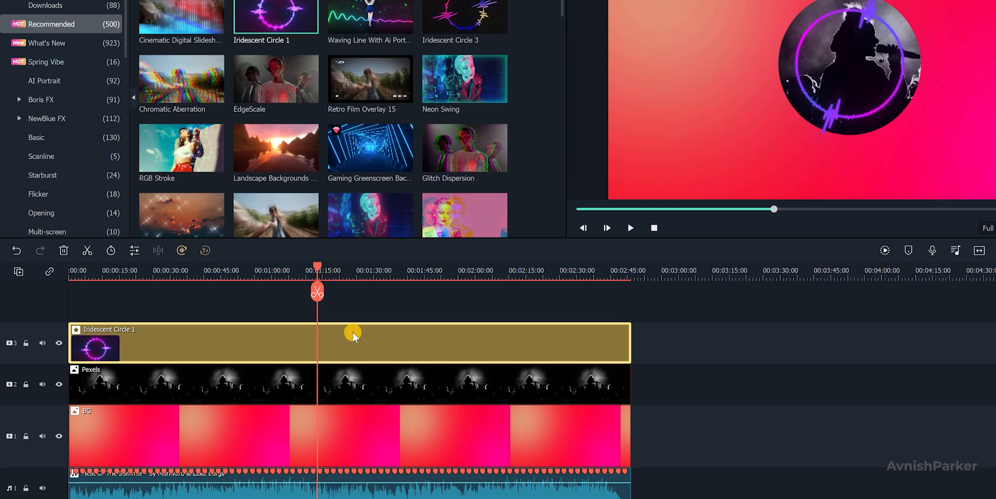
click(134, 251)
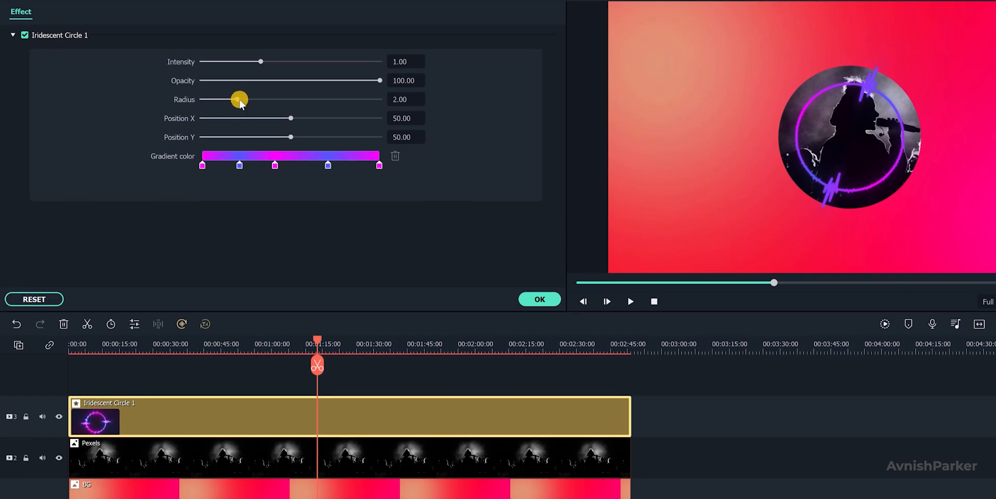
drag(238, 100, 252, 101)
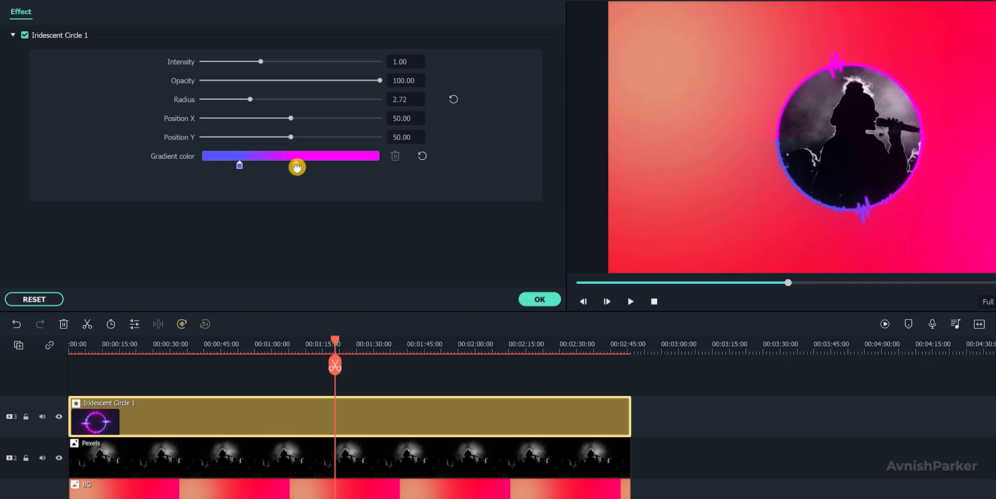
Change the two remaining gradient color stops of the Iridescent Circle 1 effect to white
double_click(239, 165)
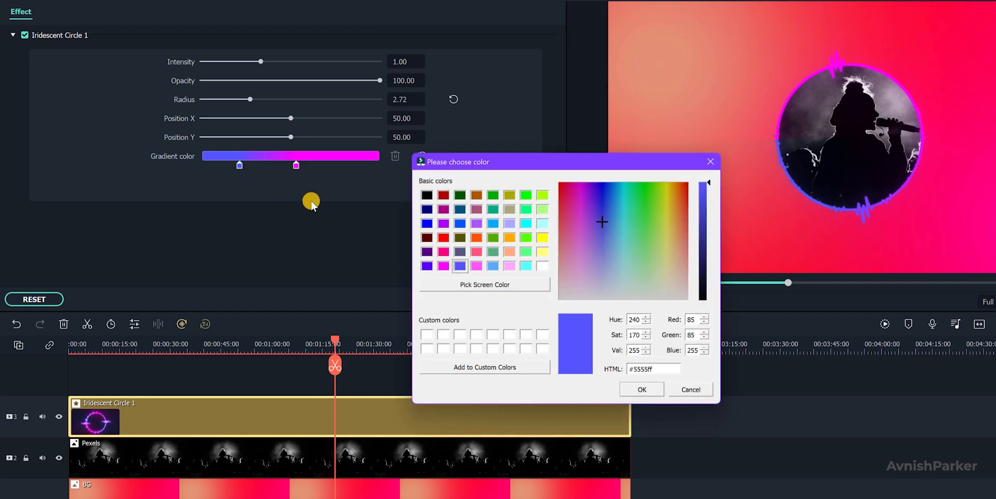
click(541, 266)
click(638, 392)
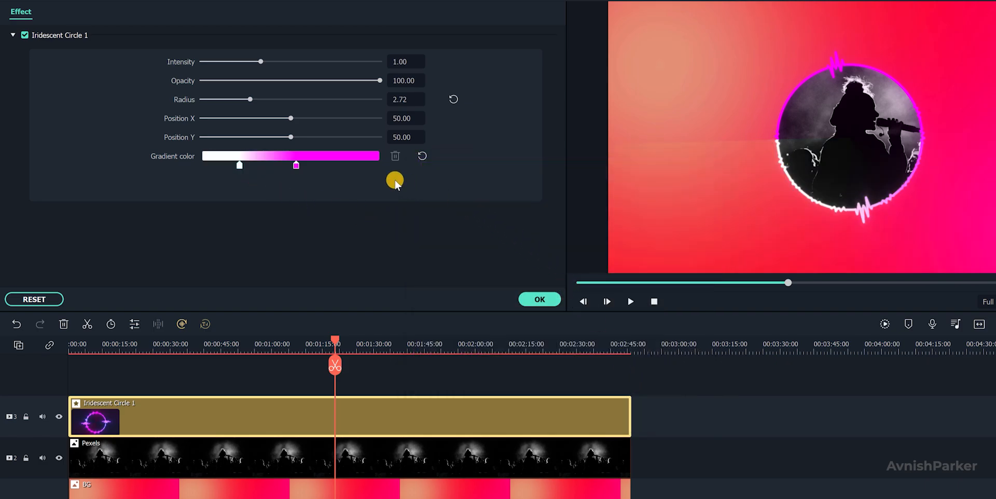
double_click(297, 165)
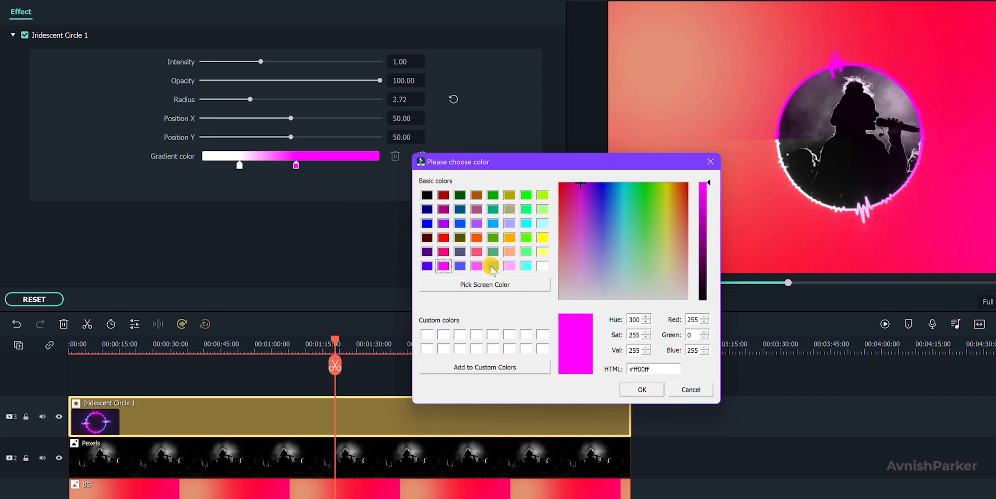
click(539, 266)
click(629, 389)
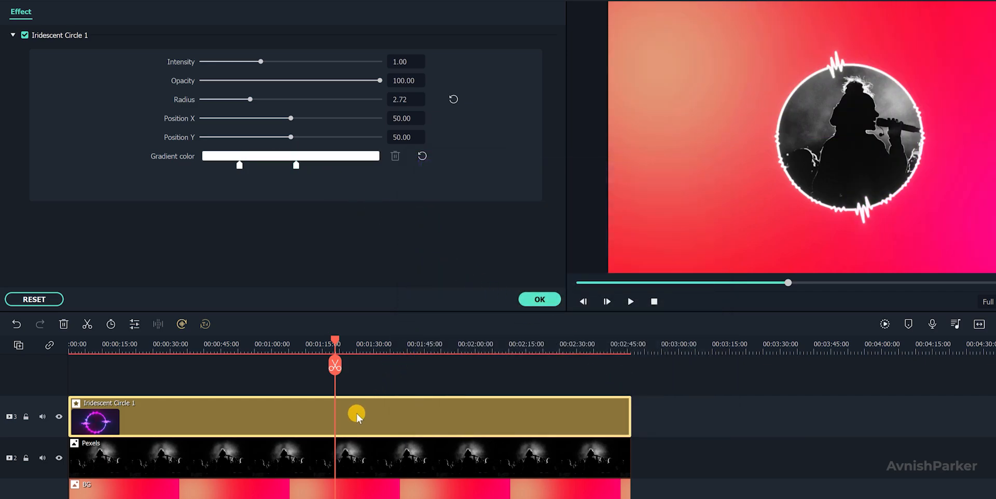
Shift the Iridescent Circle 1 effect horizontally to a Position X of 61.59 and select the Pexels clip
mouse_move(294, 121)
mouse_down()
mouse_move(314, 121)
mouse_move(290, 113)
mouse_up()
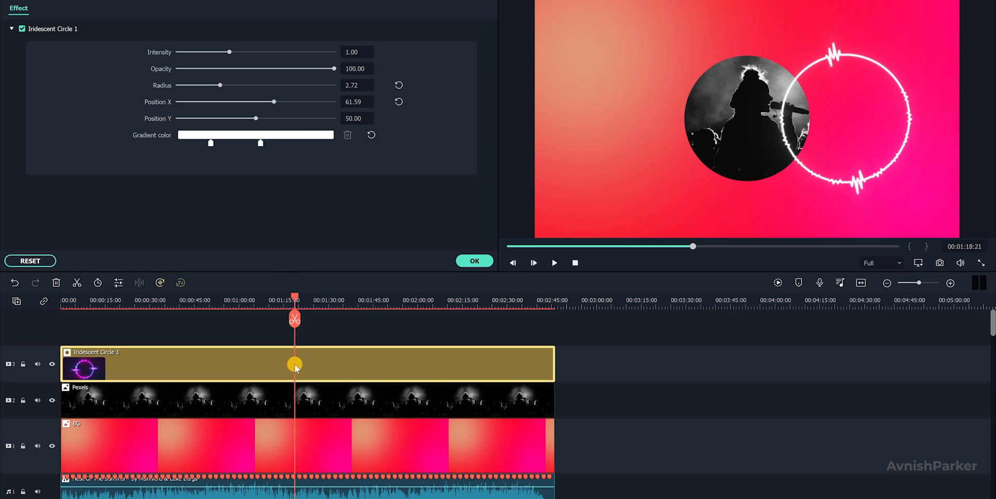
click(299, 399)
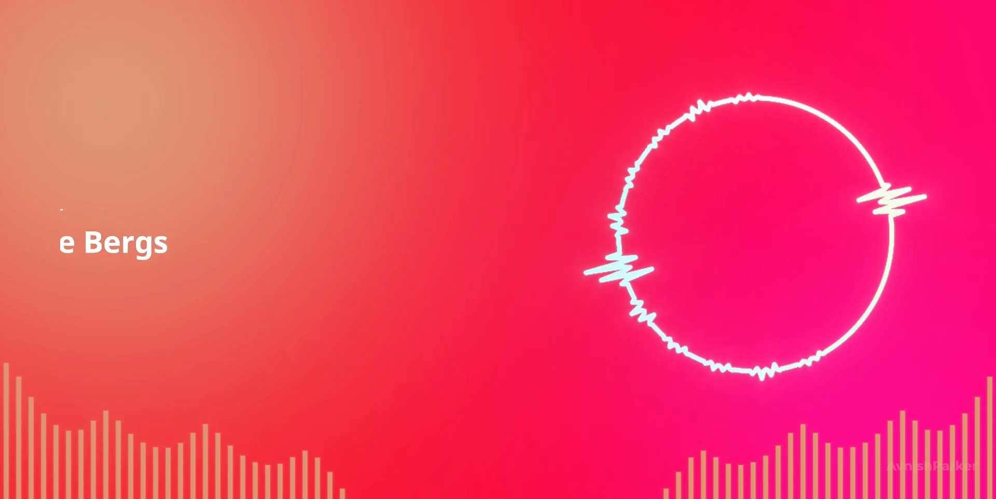
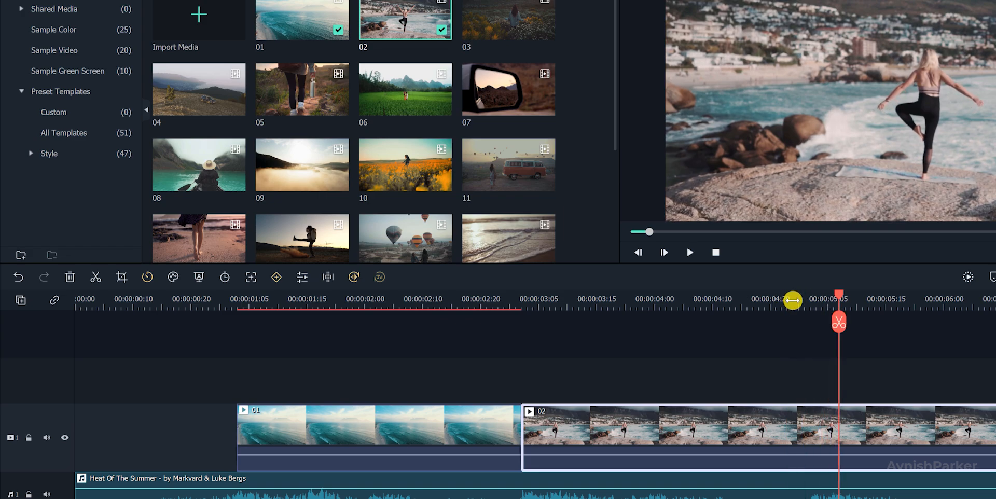
Trim clip 02 on video track 1 to end at about 00:00:05:00 and place clip 03 directly after it
drag(835, 299, 812, 307)
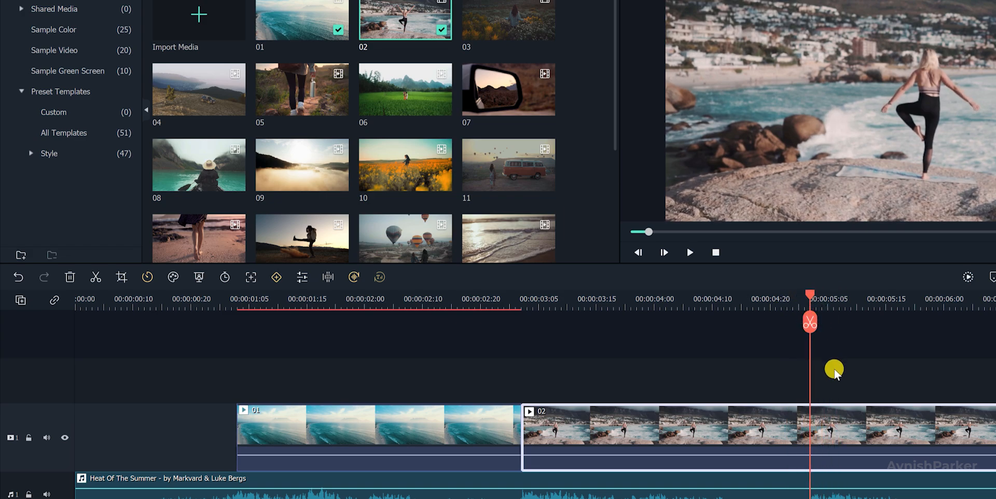
click(812, 322)
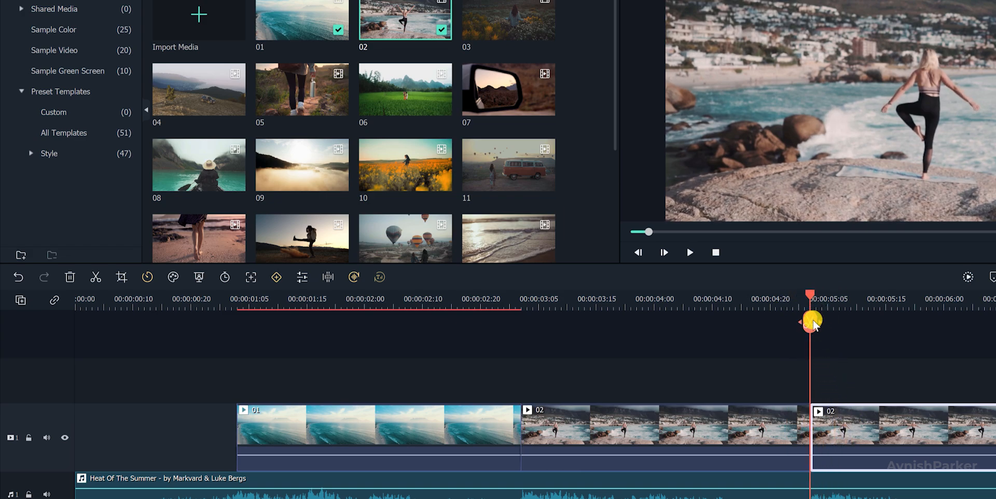
key(Delete)
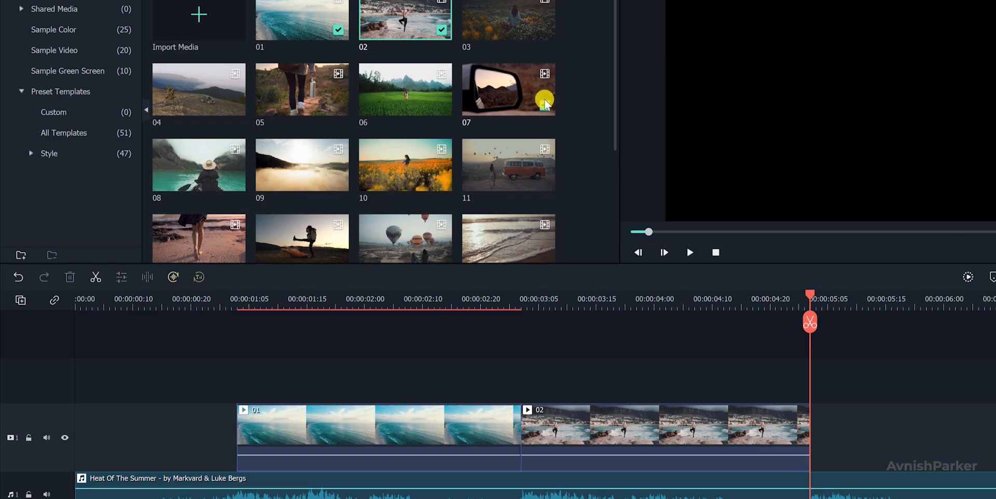
click(510, 37)
drag(762, 256, 813, 423)
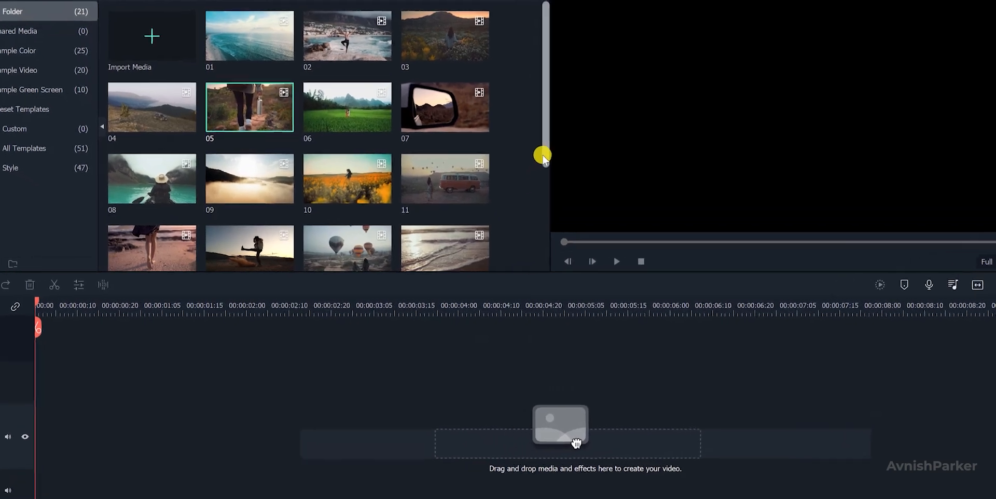
Run Beat Detection on the Heat Of The Summer music and place it at the start of audio track 1
drag(542, 155, 525, 264)
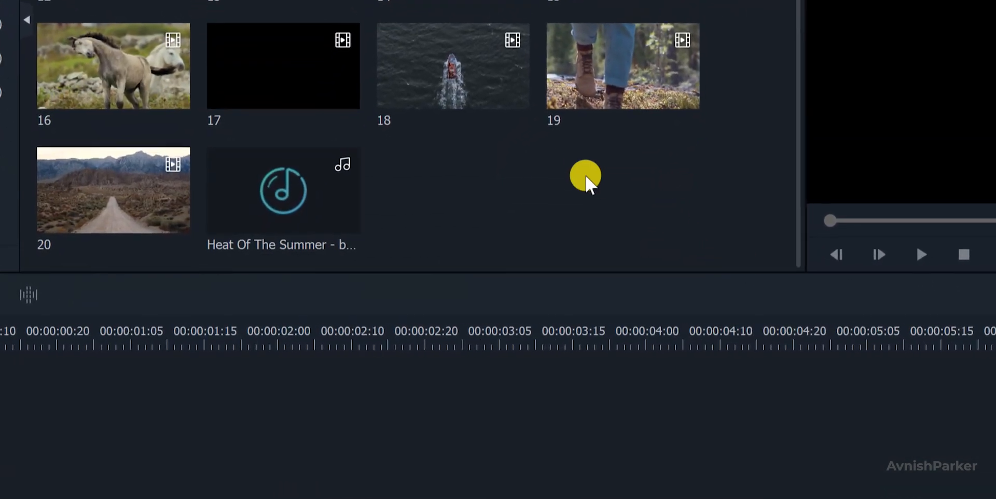
double_click(316, 202)
right_click(315, 202)
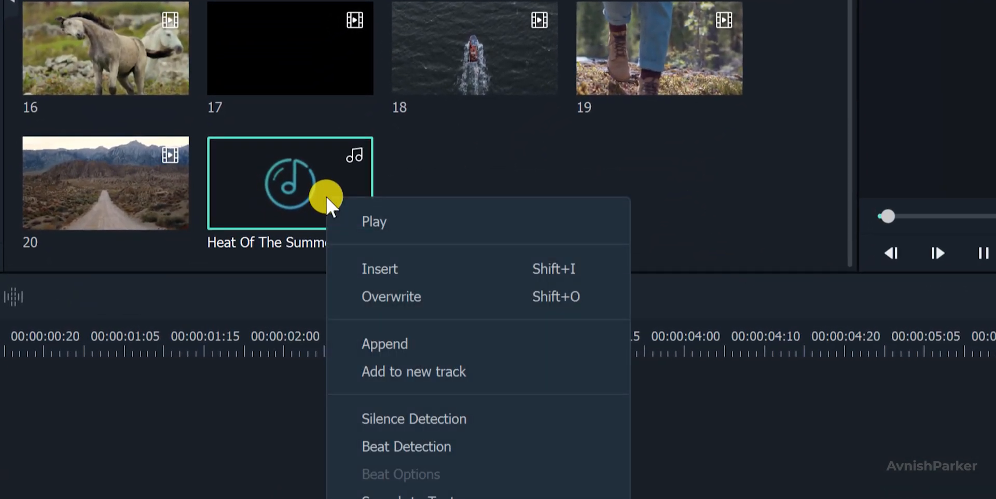
click(483, 438)
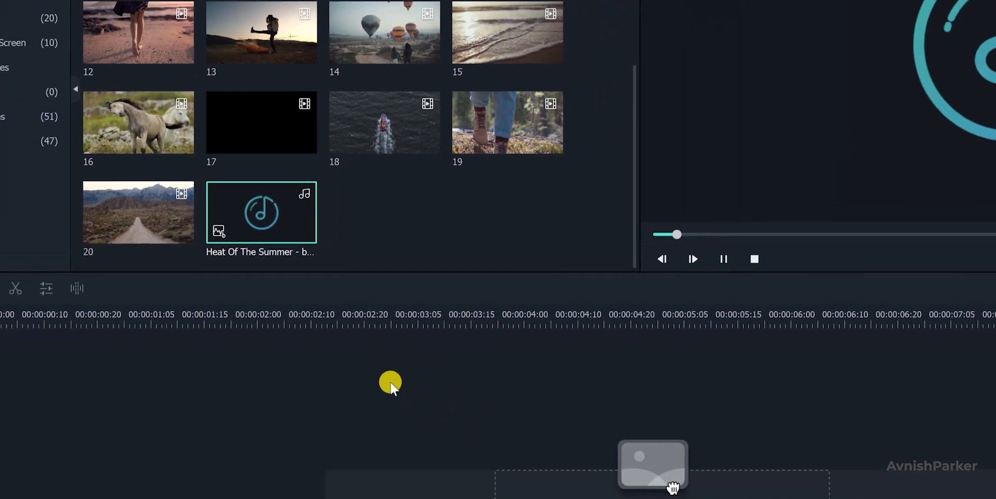
drag(249, 218, 143, 409)
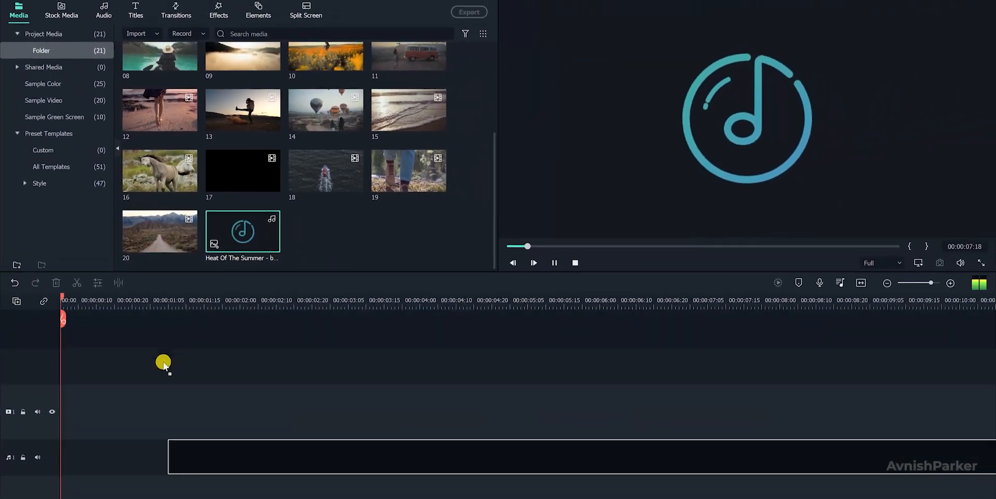
drag(163, 365, 71, 456)
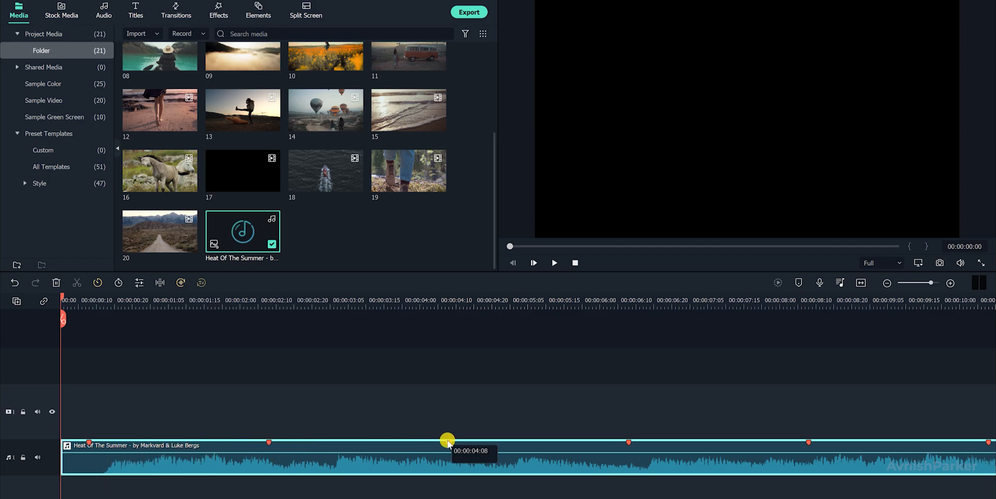
Insert clips 01 through 07 in order on video track 1, starting each one at the next beat marker of the music
drag(614, 303, 438, 330)
scroll(346, 231, up, 3)
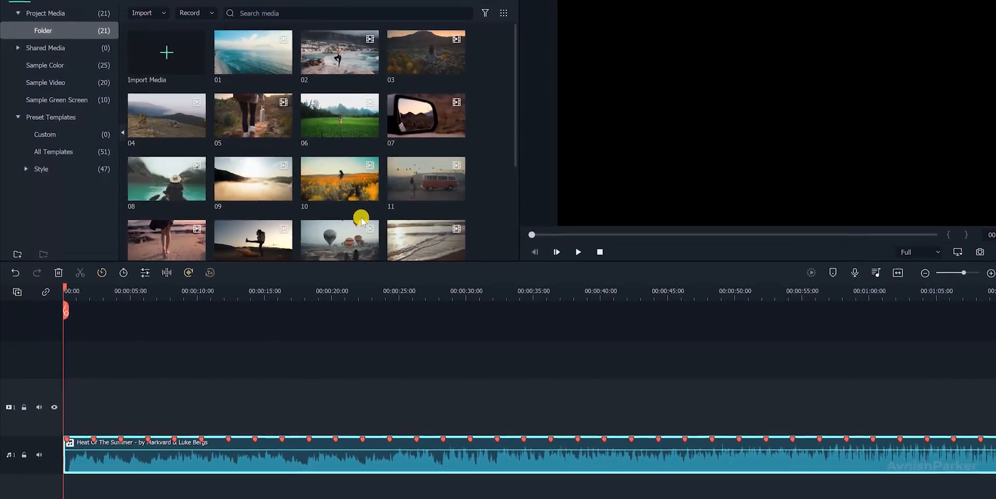
drag(249, 75, 80, 408)
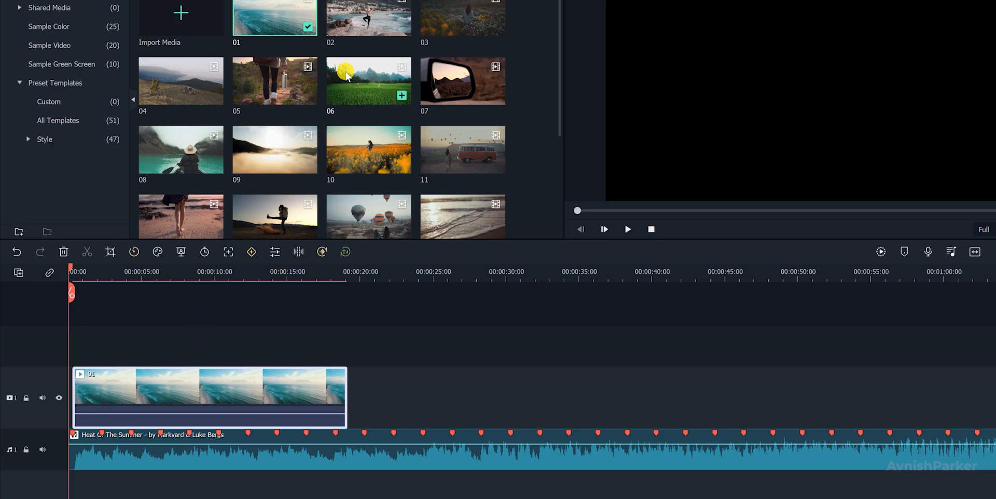
drag(357, 32, 108, 397)
drag(441, 23, 138, 403)
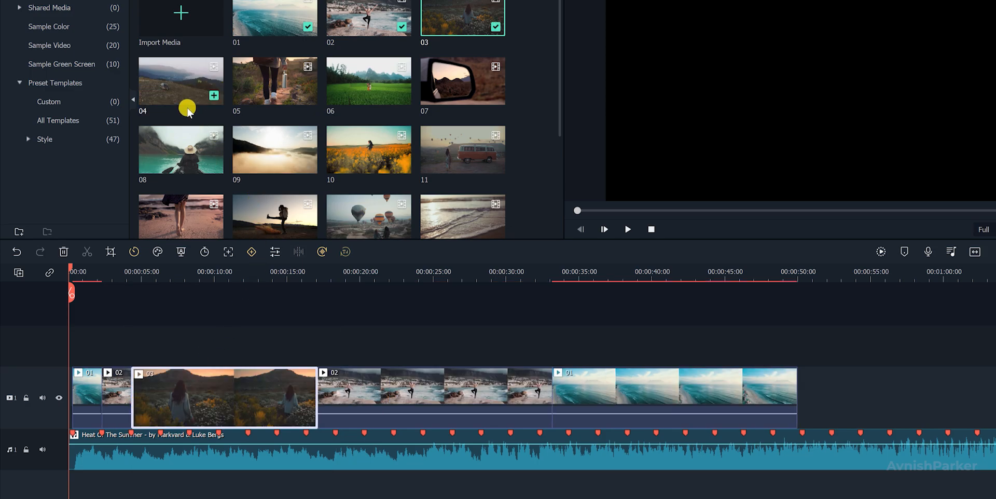
drag(187, 102, 162, 397)
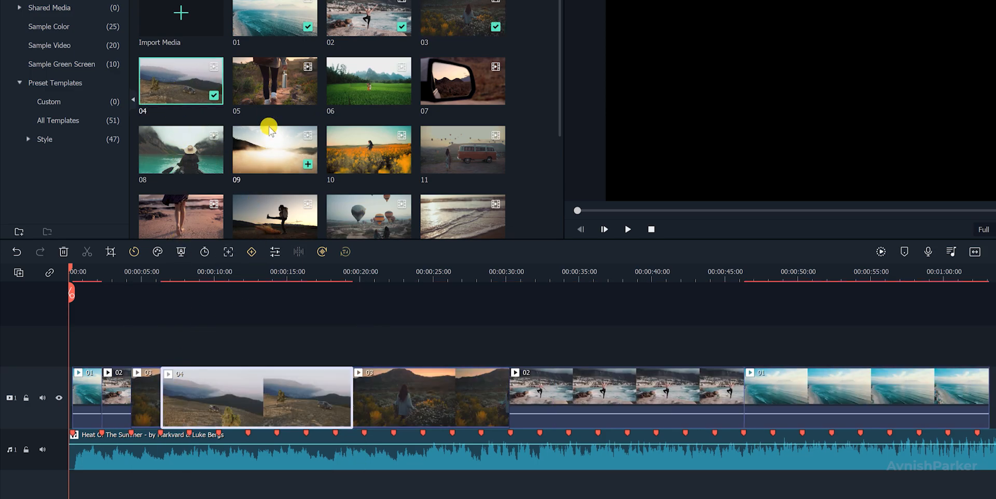
drag(272, 85, 197, 397)
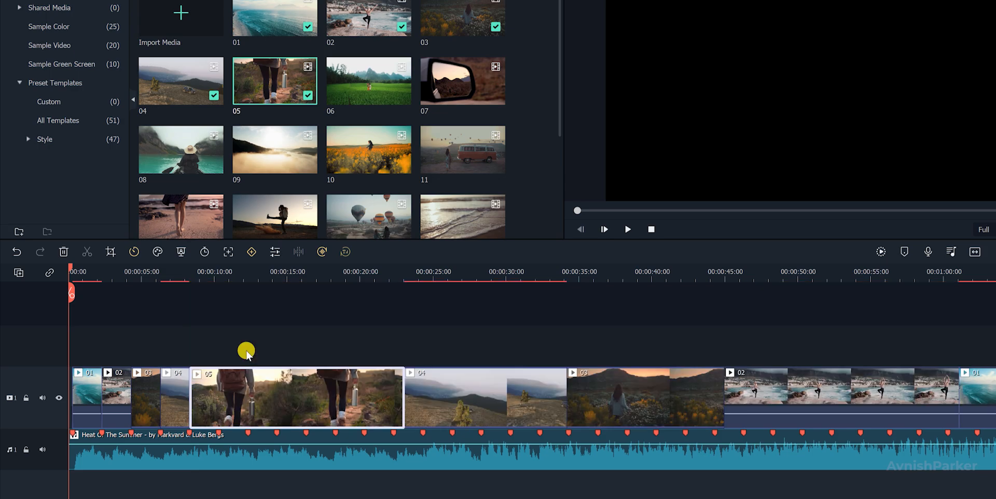
drag(358, 72, 249, 407)
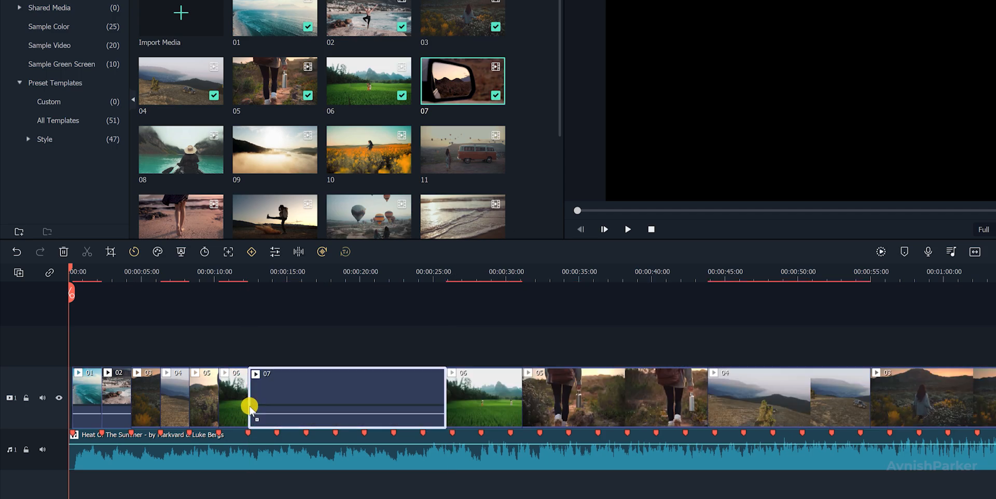
Insert clips 09, 10, 11 and 12 on video track 1 at the next four beat markers after clip 07 begins
drag(268, 152, 282, 399)
drag(344, 178, 307, 402)
drag(429, 149, 338, 409)
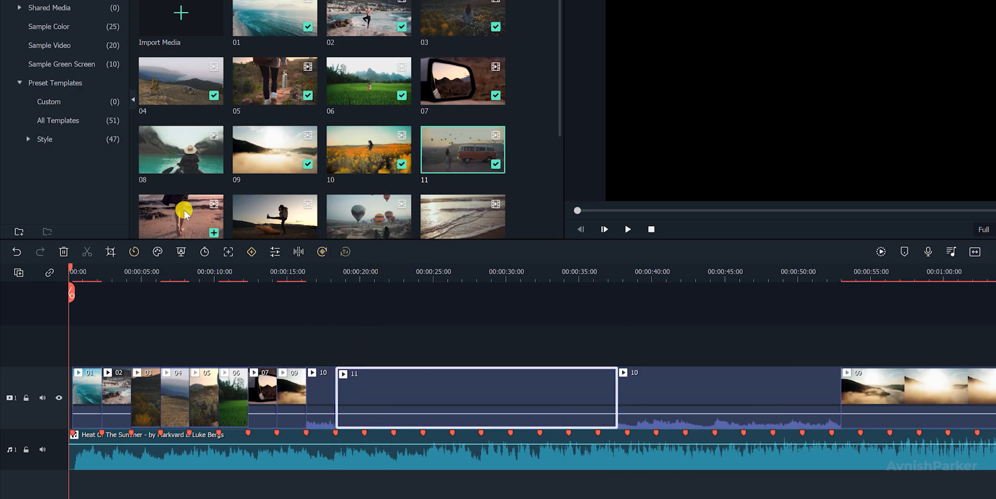
drag(184, 213, 362, 384)
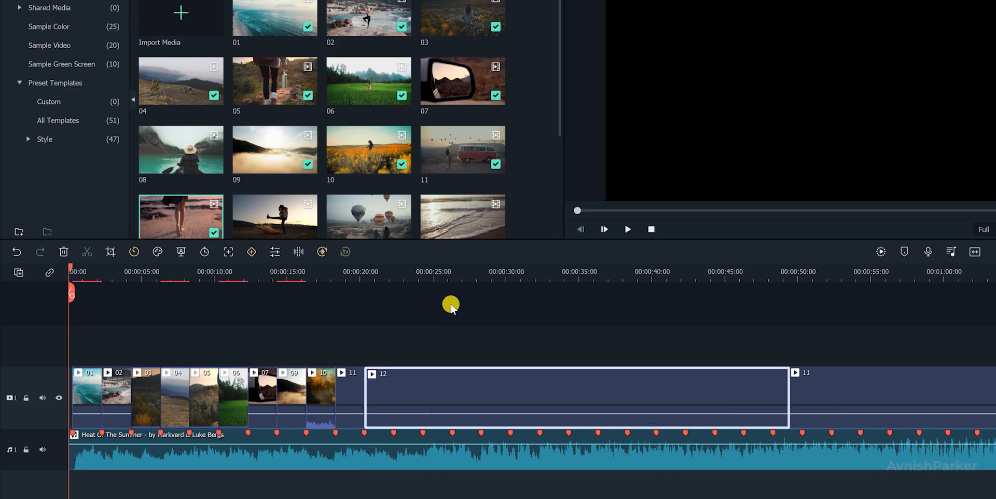
Insert clips 13, 14, 15, 16 and 18 on video track 1 at the successive beat markers following the start of clip 12
drag(558, 111, 542, 192)
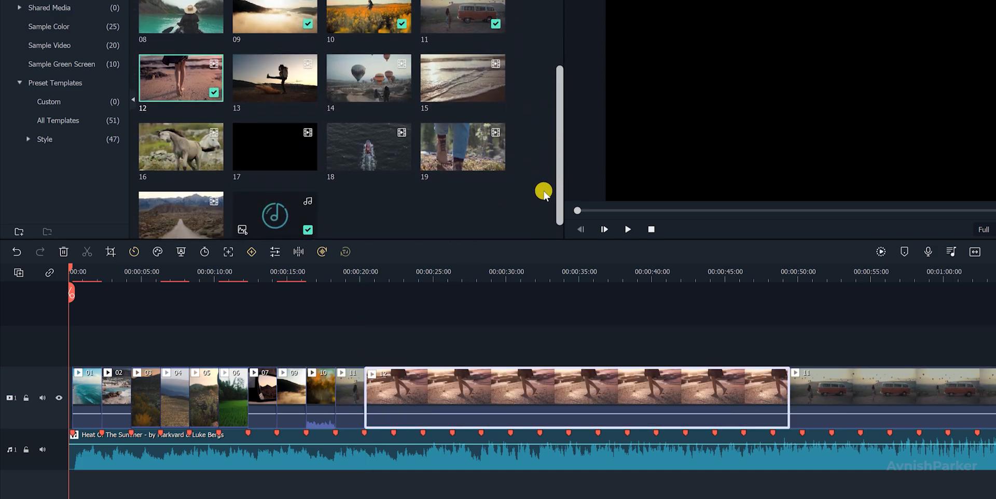
drag(299, 86, 398, 399)
drag(365, 83, 424, 394)
drag(456, 74, 458, 393)
drag(201, 161, 474, 394)
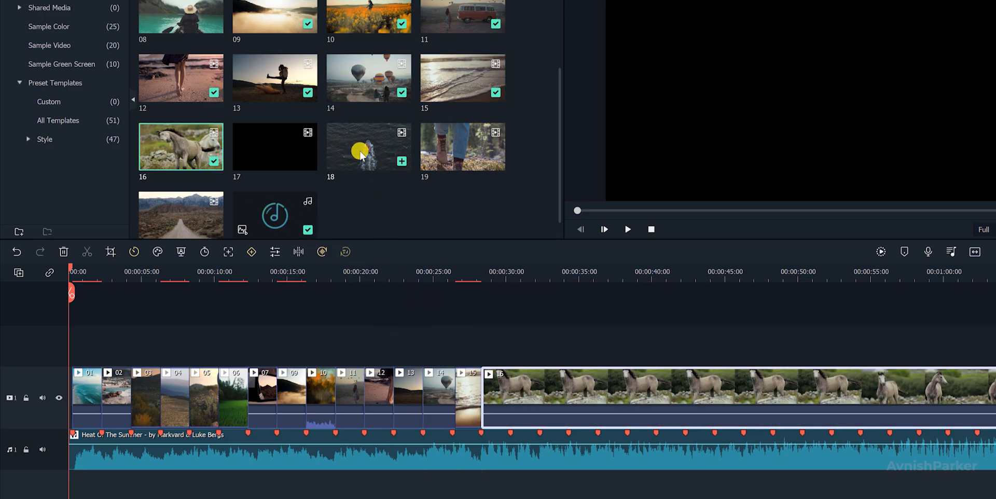
drag(361, 154, 510, 393)
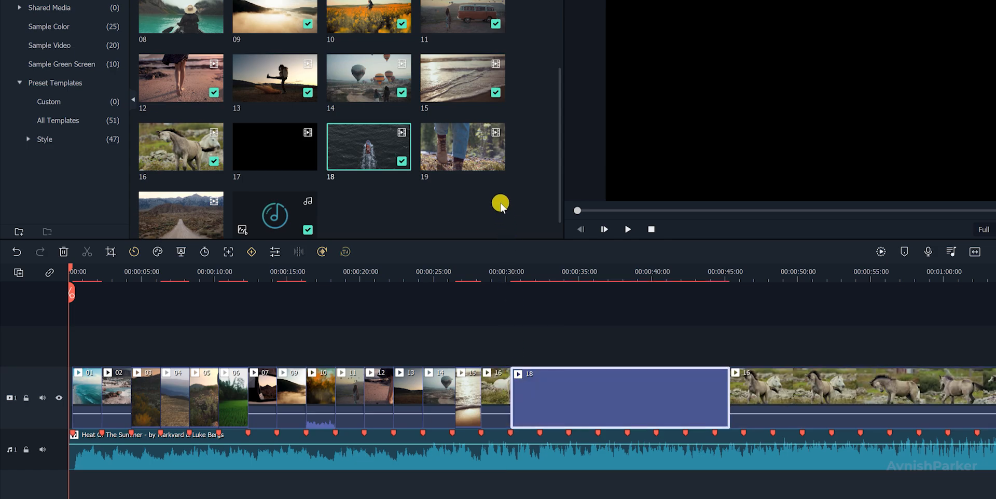
Insert clips 19 and 20 on video track 1 at the two beat markers after clip 18 begins, and preview the montage
drag(458, 160, 534, 418)
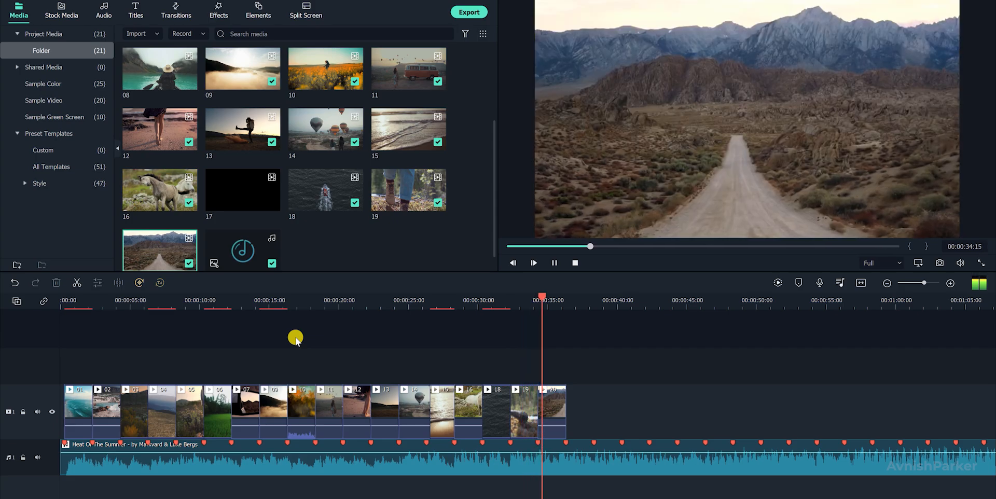
key(space)
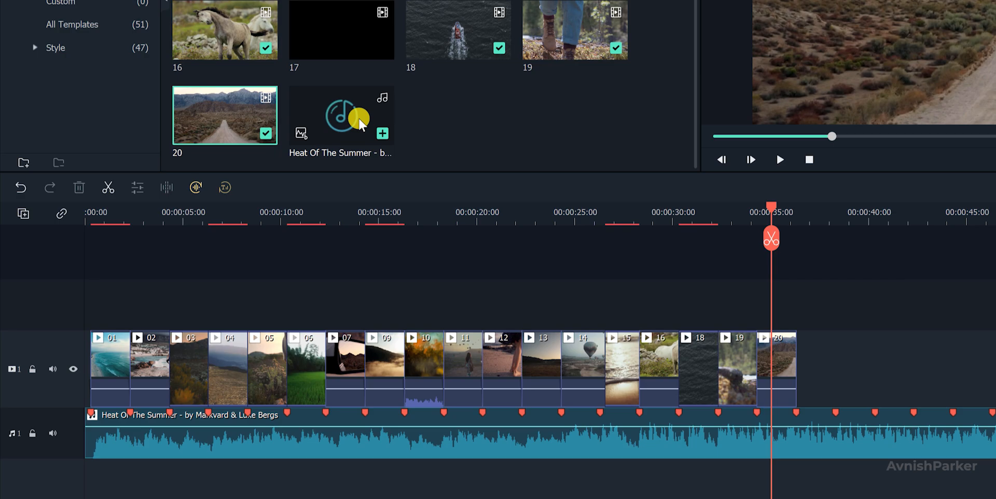
Apply beat options to the Heat Of The Summer music: model beats1, highlight every 4 beats, offset 0, highlight beats only
right_click(361, 120)
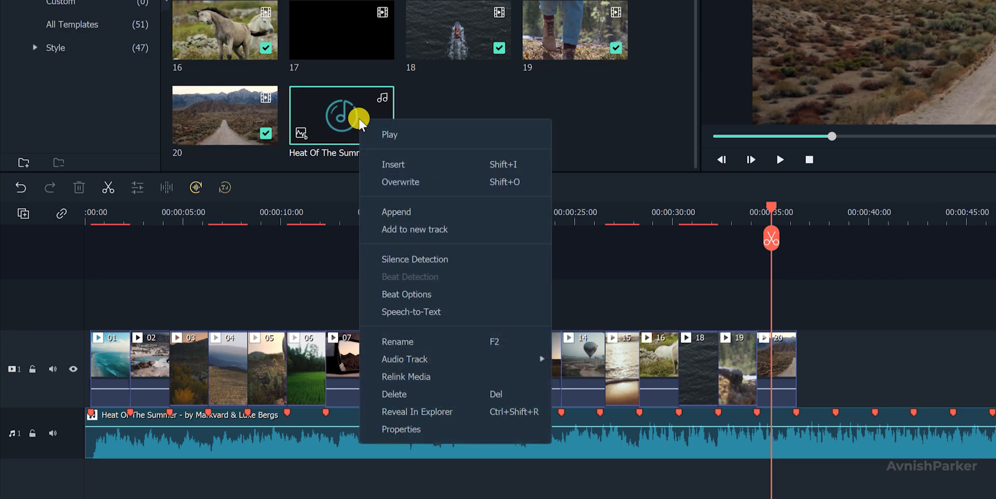
click(464, 294)
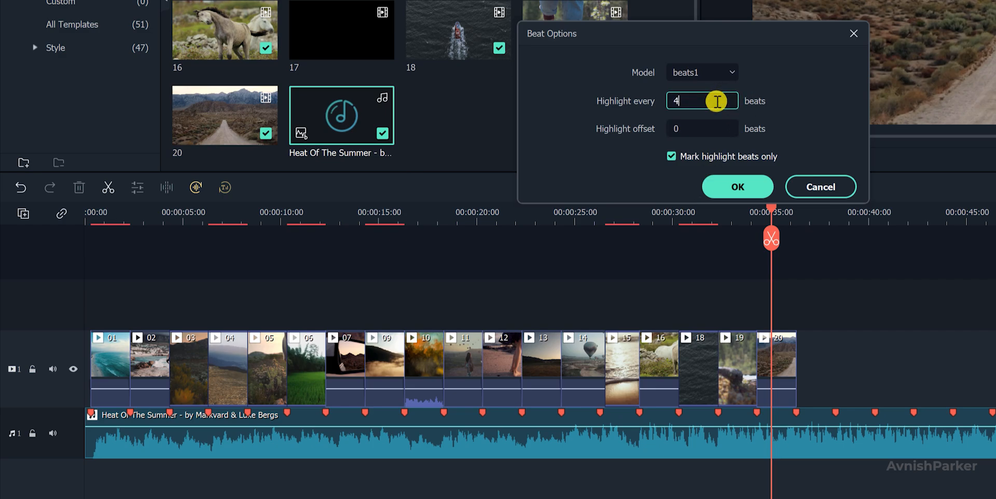
click(747, 186)
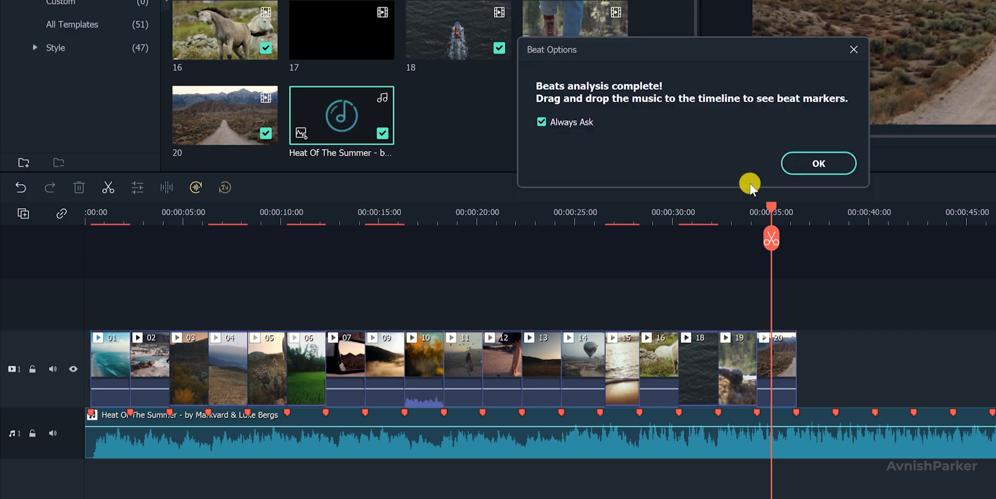
click(814, 162)
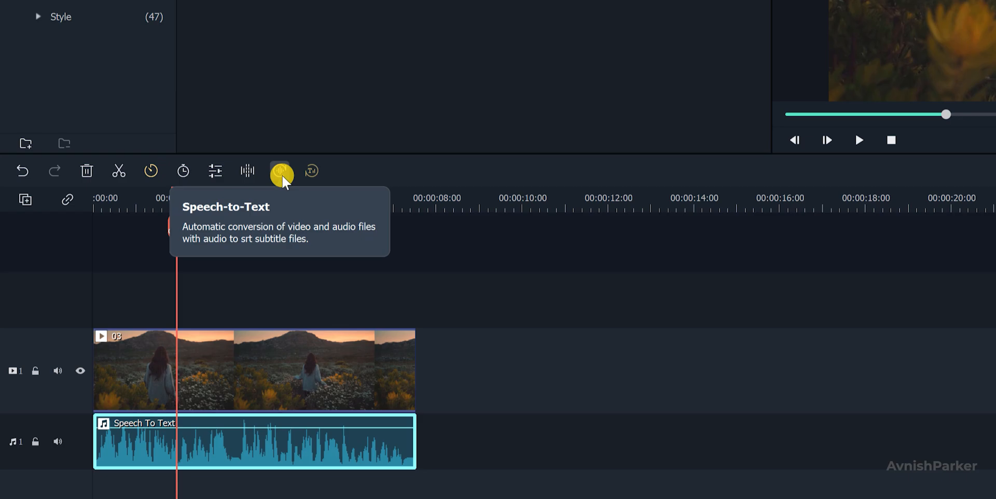
Run Speech-to-Text on the selected audio clip in English (UK), with transcriptions automatically matched to the timeline
click(281, 173)
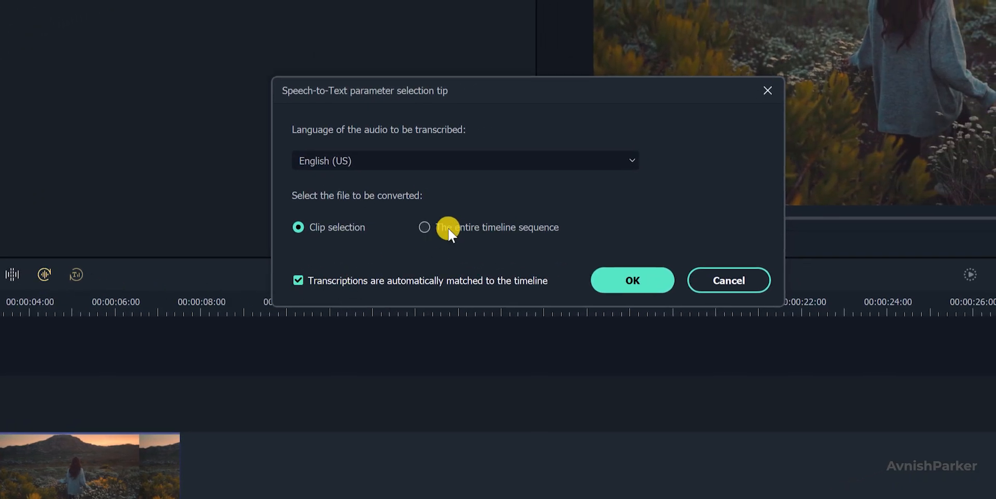
click(504, 154)
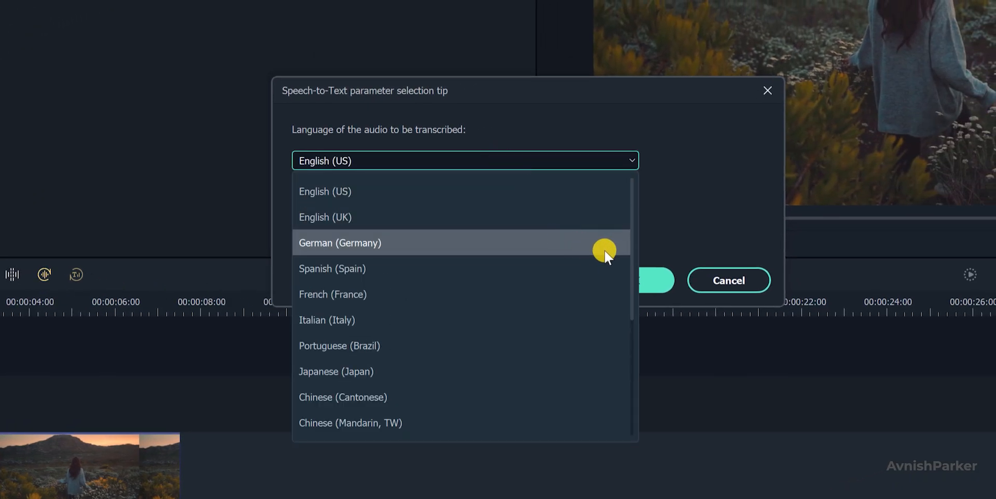
mouse_move(631, 236)
mouse_down()
mouse_move(621, 383)
mouse_move(621, 241)
mouse_up()
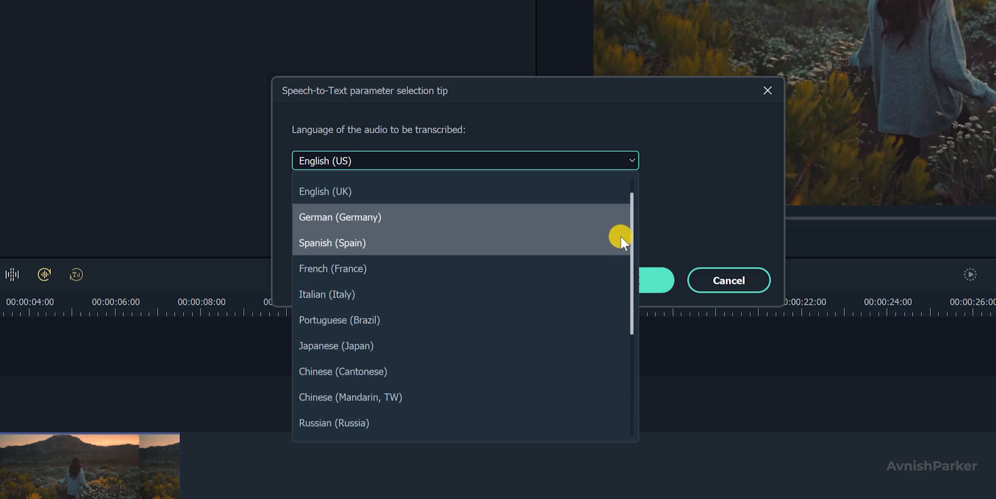
click(377, 196)
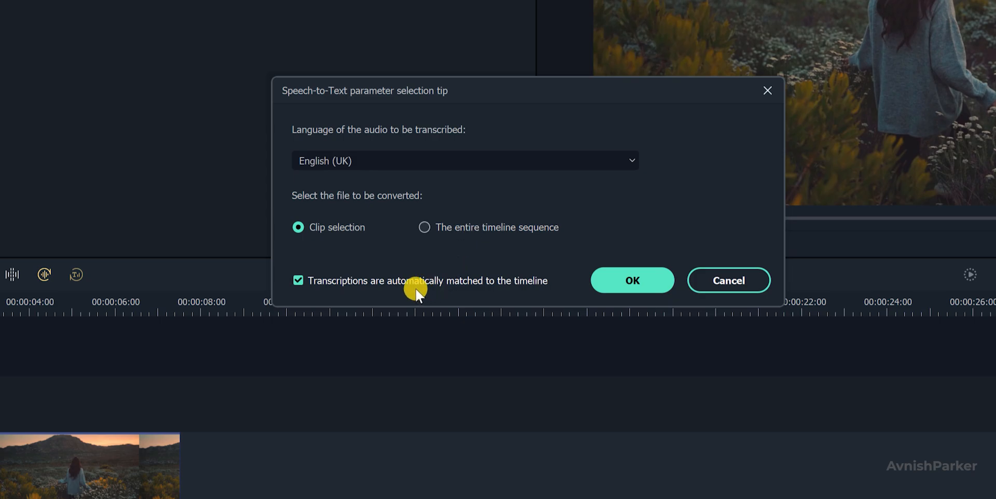
click(615, 283)
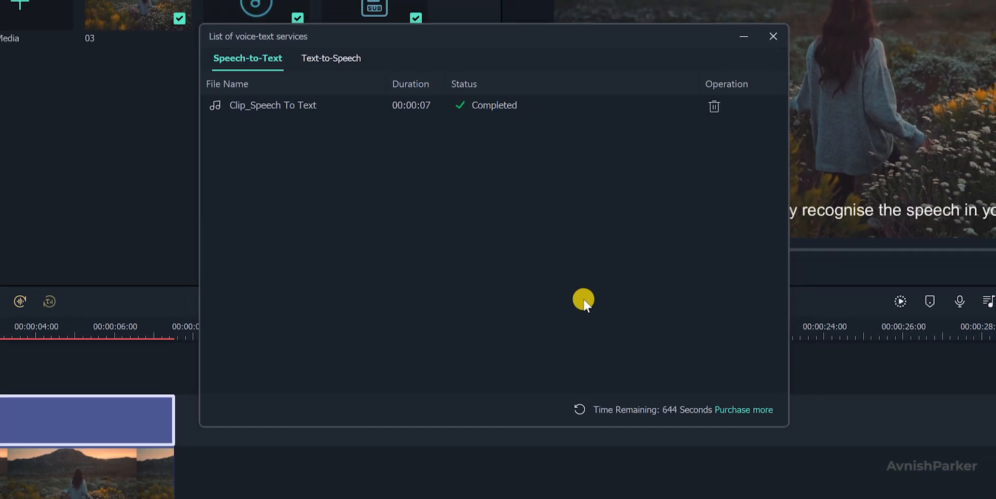
click(772, 36)
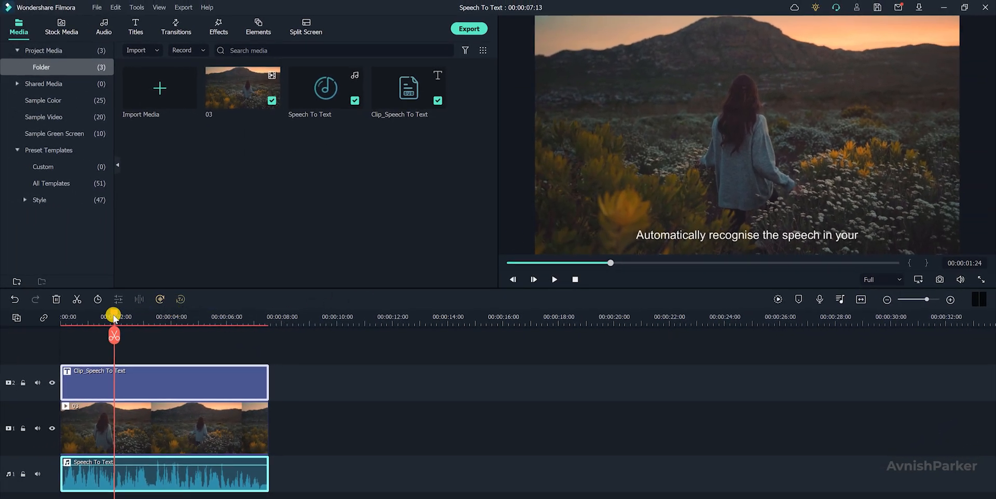
Play the video from the start to check the generated subtitles, and return the playhead to the beginning
drag(113, 315, 59, 321)
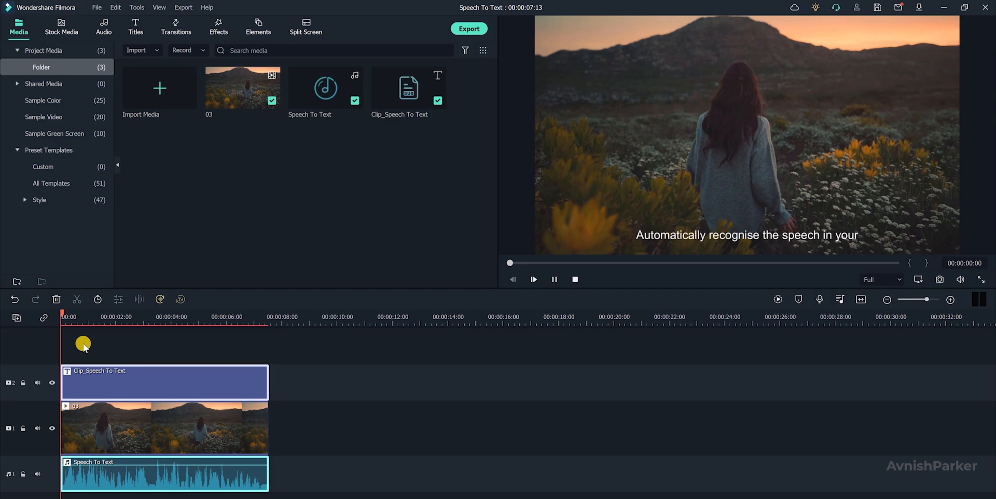
key(space)
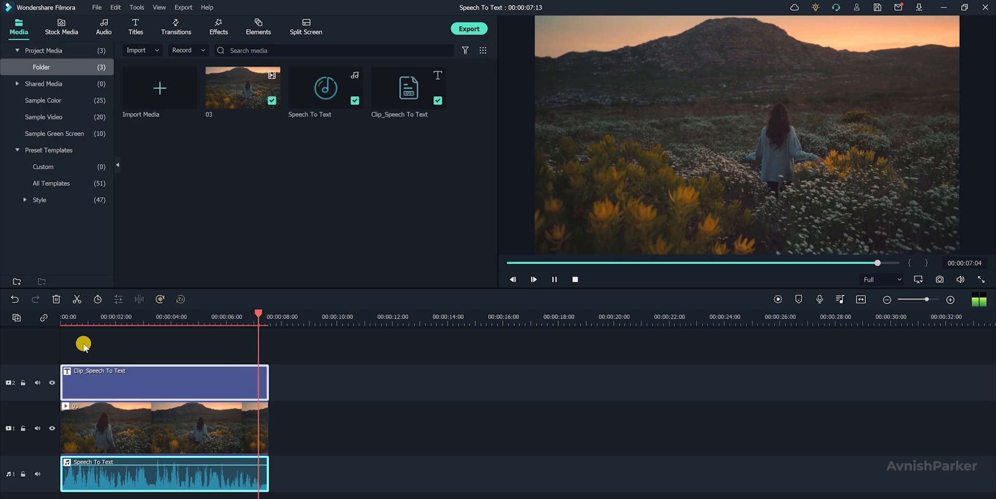
click(217, 328)
drag(217, 328, 59, 356)
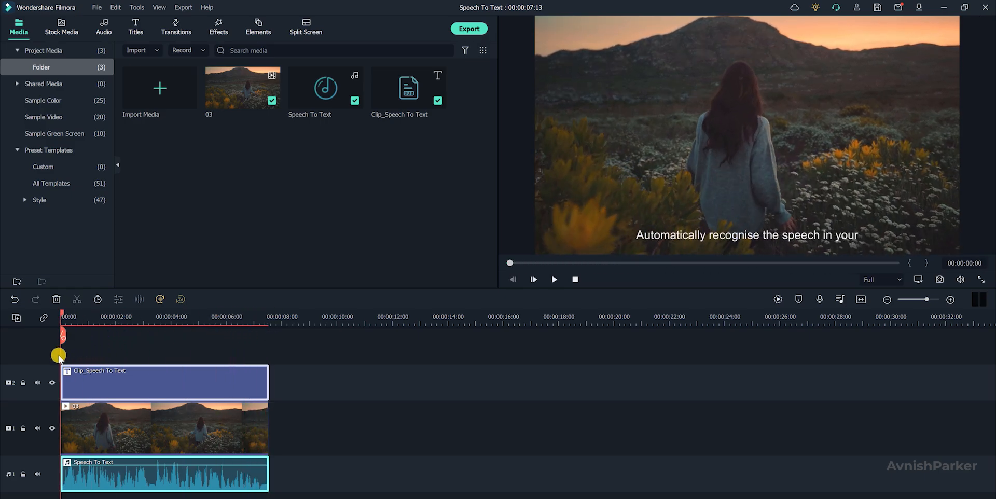
Open the Clip_Speech To Text clip in the advanced subtitle editor and add "It will" before the first subtitle's text
click(100, 387)
double_click(100, 386)
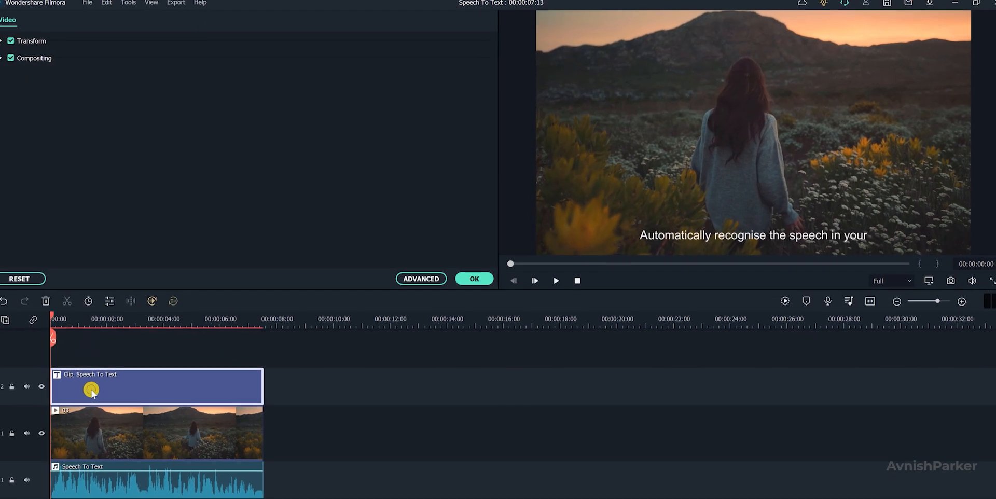
click(422, 278)
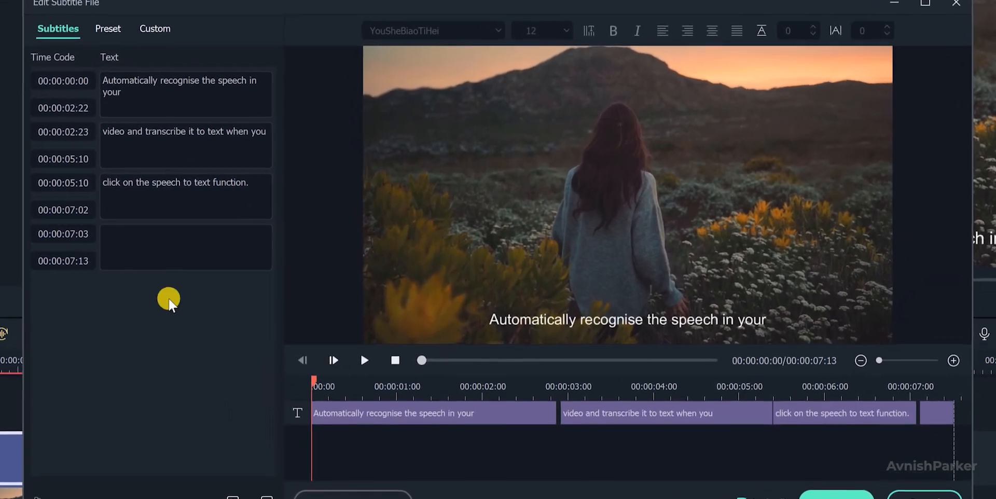
click(134, 90)
click(83, 70)
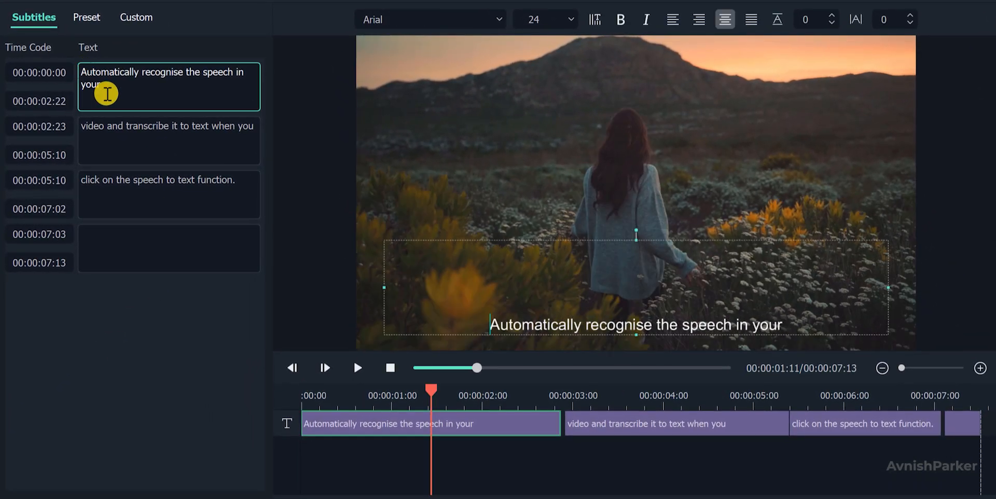
text(It will)
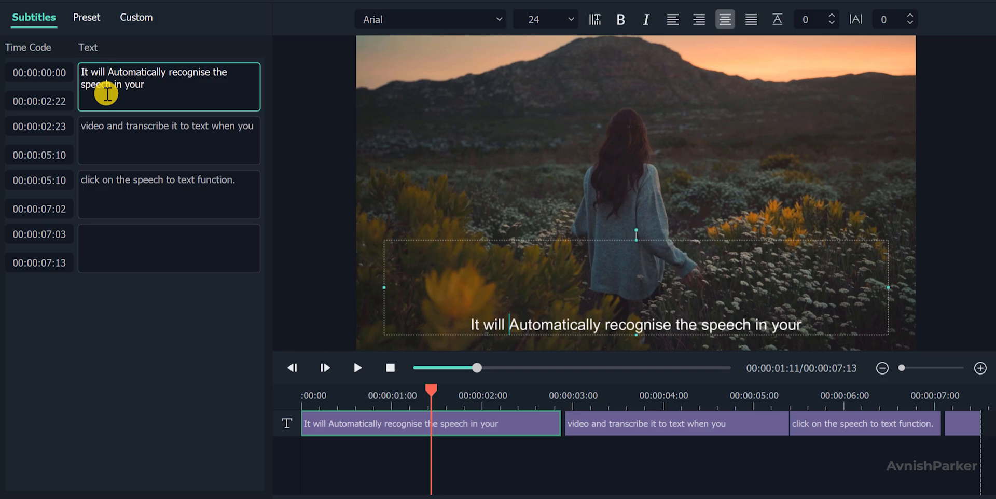
Move the word "video" from the start of the second subtitle to the end of the first subtitle
double_click(96, 127)
key(BackSpace)
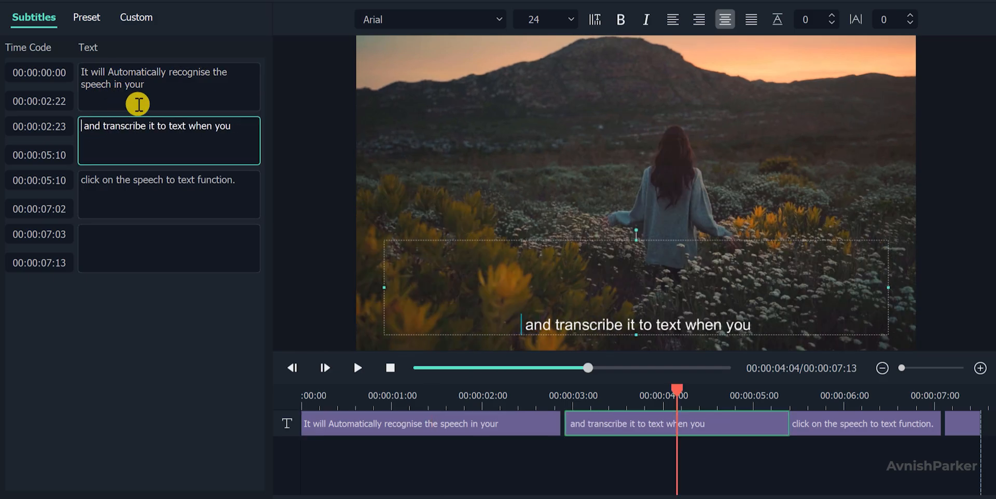
click(164, 83)
text(video)
click(101, 138)
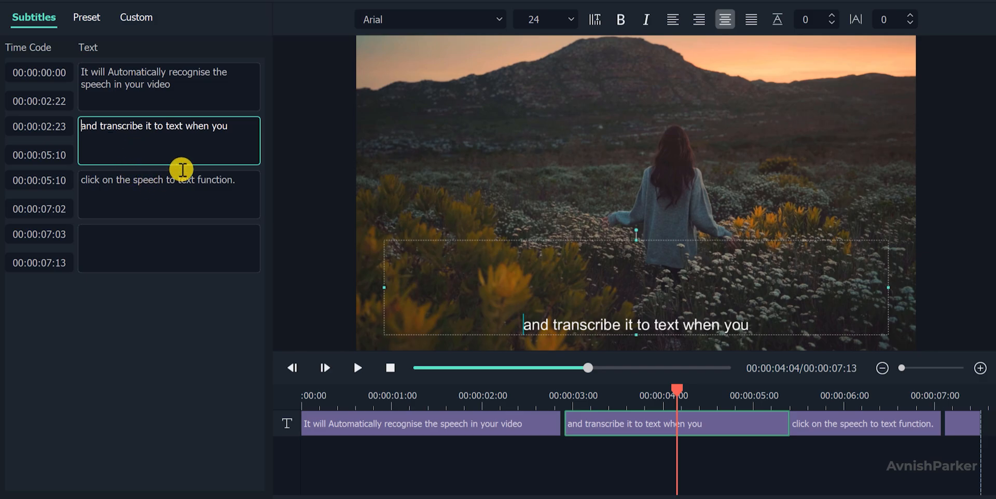
Select the three subtitles containing text and set their font to Montserrat at size 20
click(415, 425)
drag(365, 442, 926, 421)
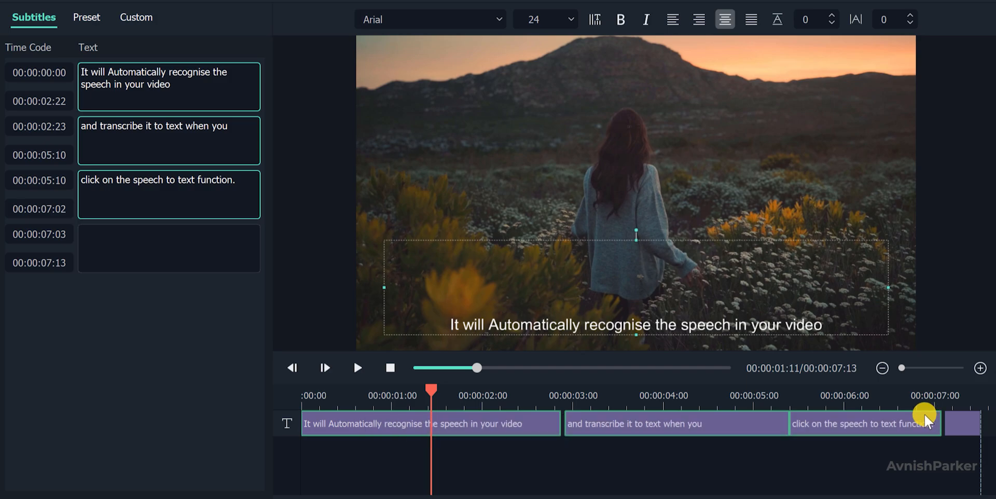
click(467, 19)
text(m)
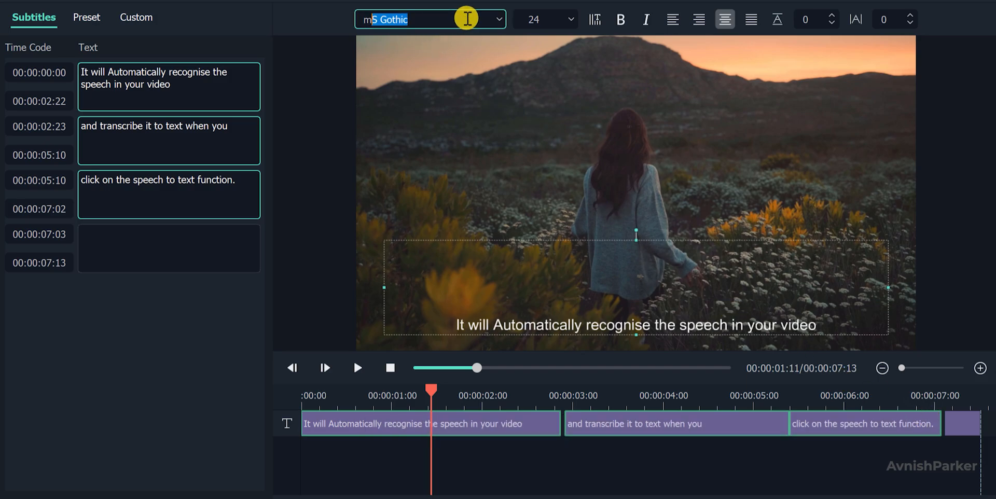
text(ontserrat)
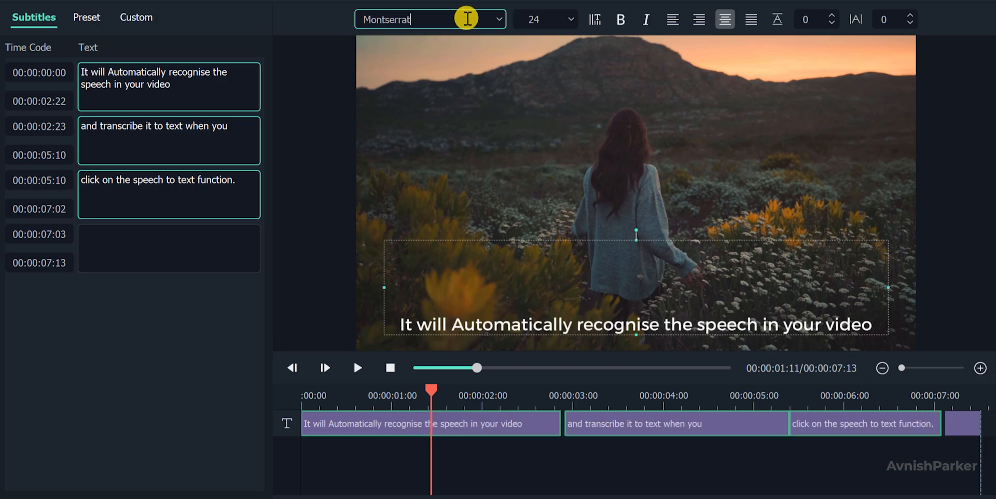
click(571, 20)
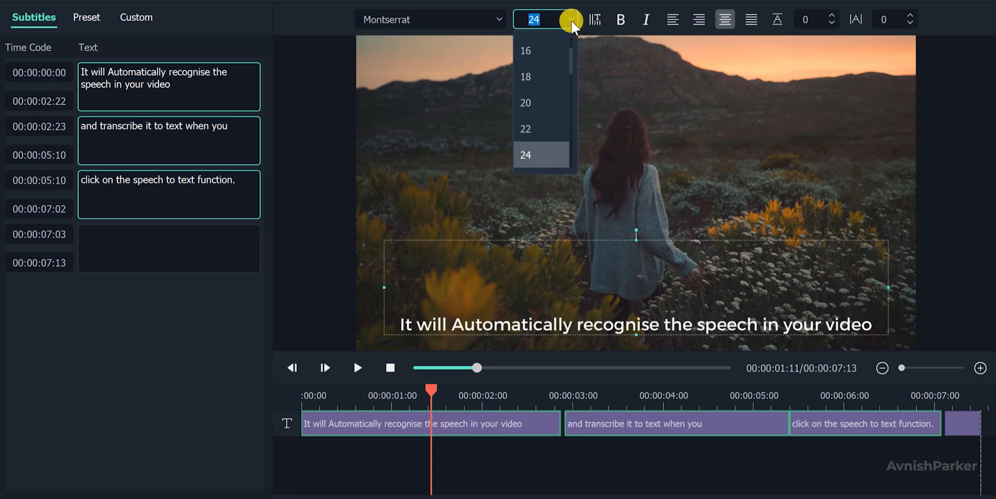
click(538, 103)
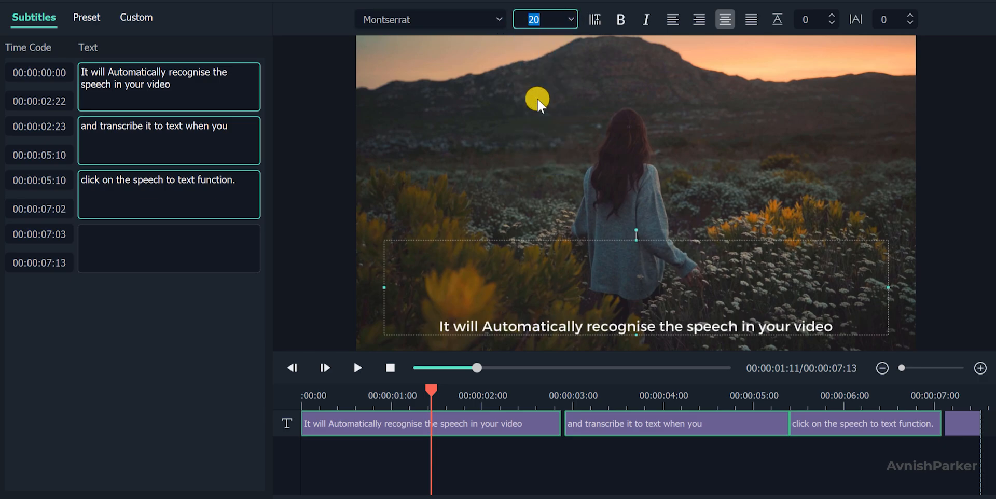
Try bold and italic styling on the selected subtitles
click(623, 21)
click(622, 21)
click(644, 21)
click(644, 22)
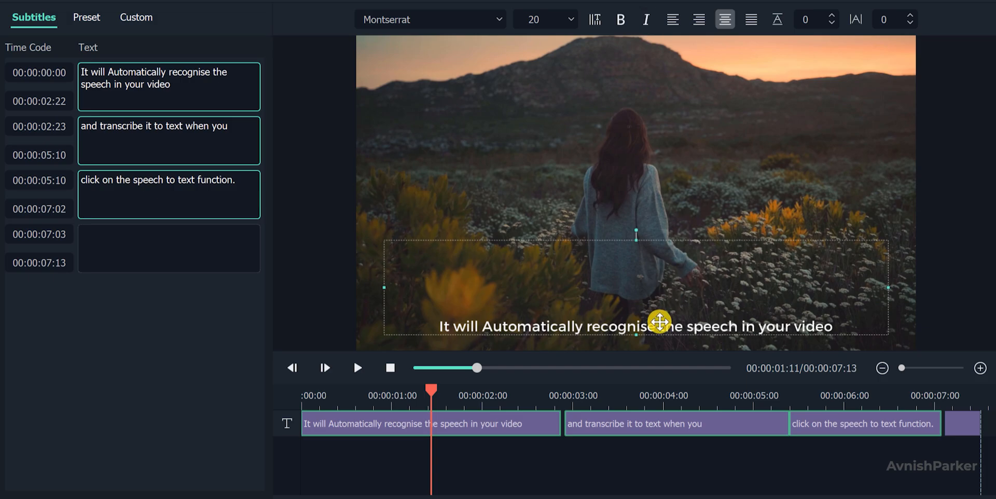
Narrow and reposition the subtitle text box so the first subtitle wraps onto two lines, and preview from the start
mouse_move(659, 322)
mouse_down()
mouse_move(659, 187)
mouse_move(650, 286)
mouse_move(659, 313)
mouse_up()
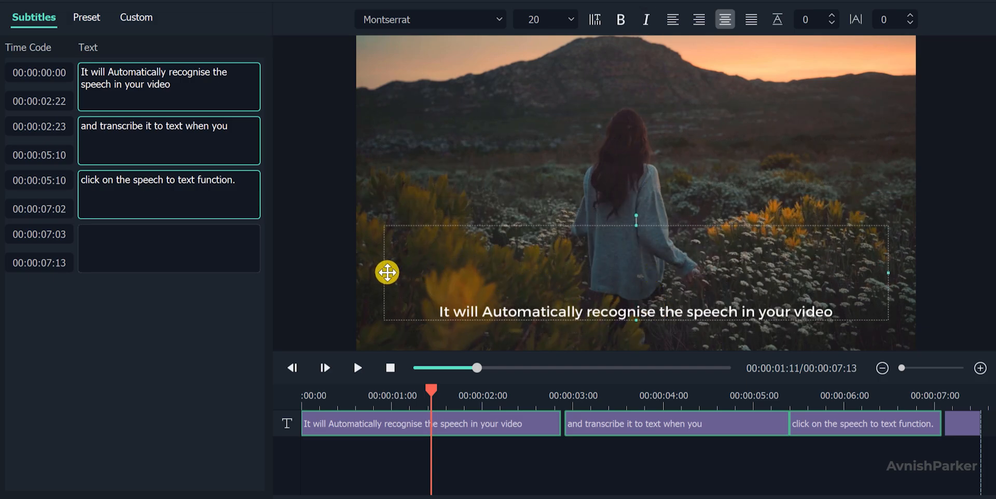
drag(382, 271, 588, 280)
drag(727, 293, 647, 313)
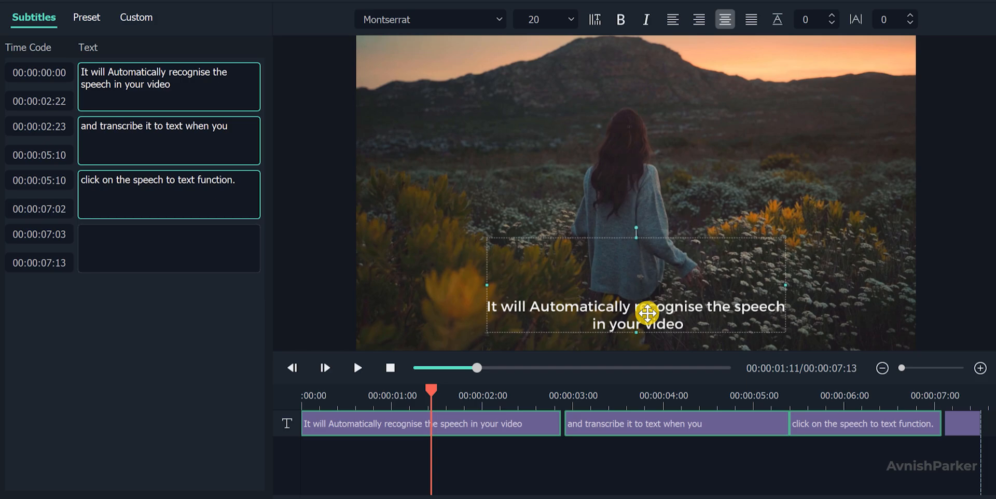
drag(430, 395, 294, 412)
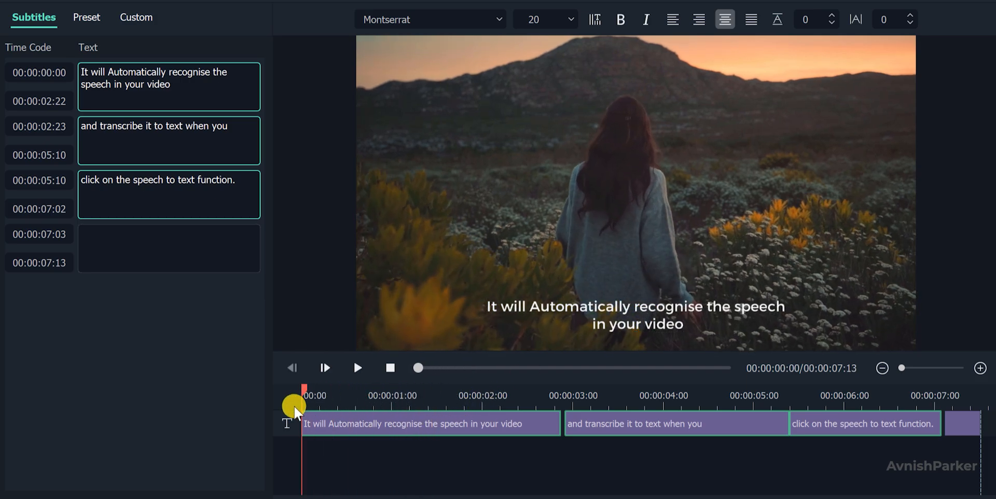
click(357, 367)
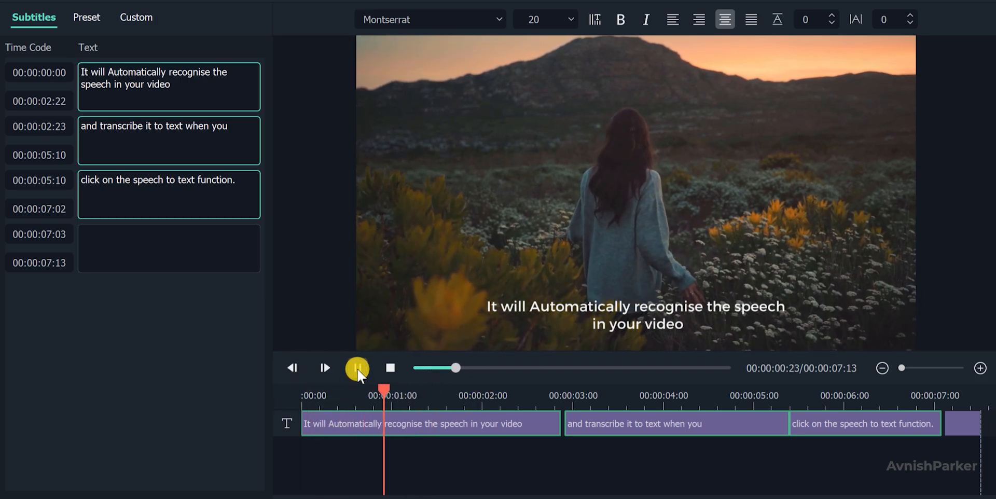